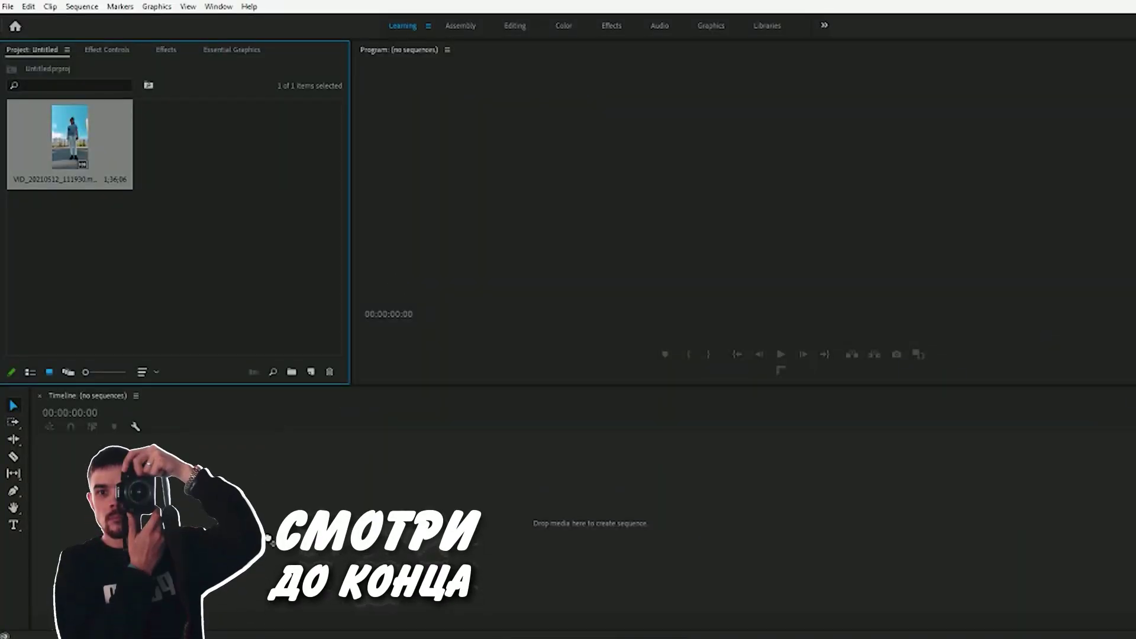
- Build a sequence from the street clip, delete its A1 audio, and preview from 00;01;25;00
left_click_drag(712, 618, 495, 618)
left_click(617, 534)
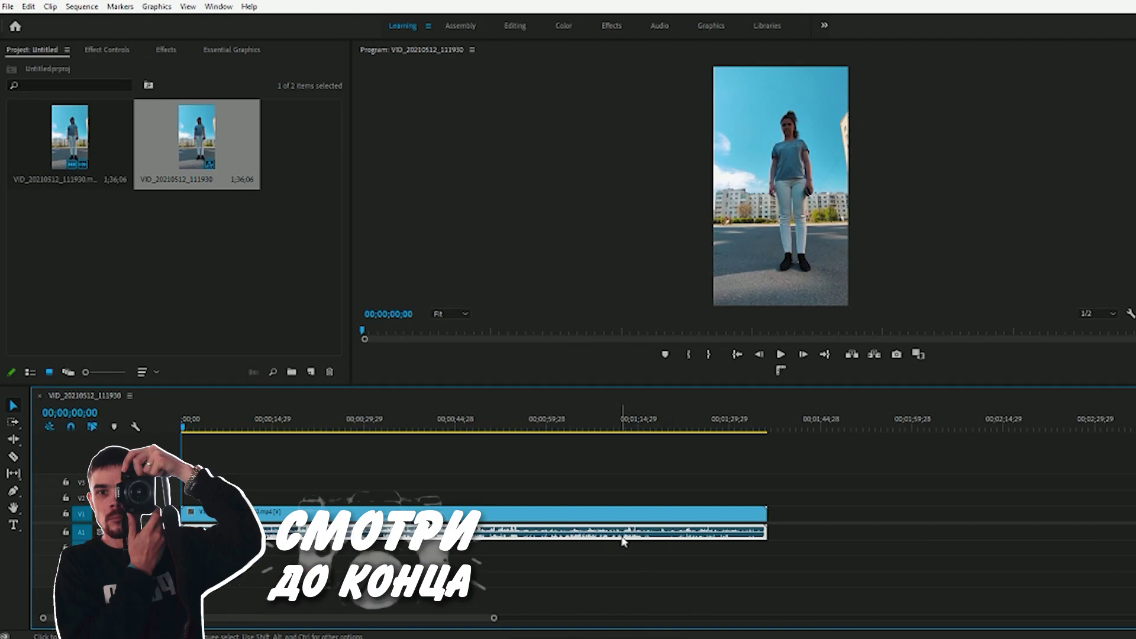
key("Delete")
key("ctrl+z")
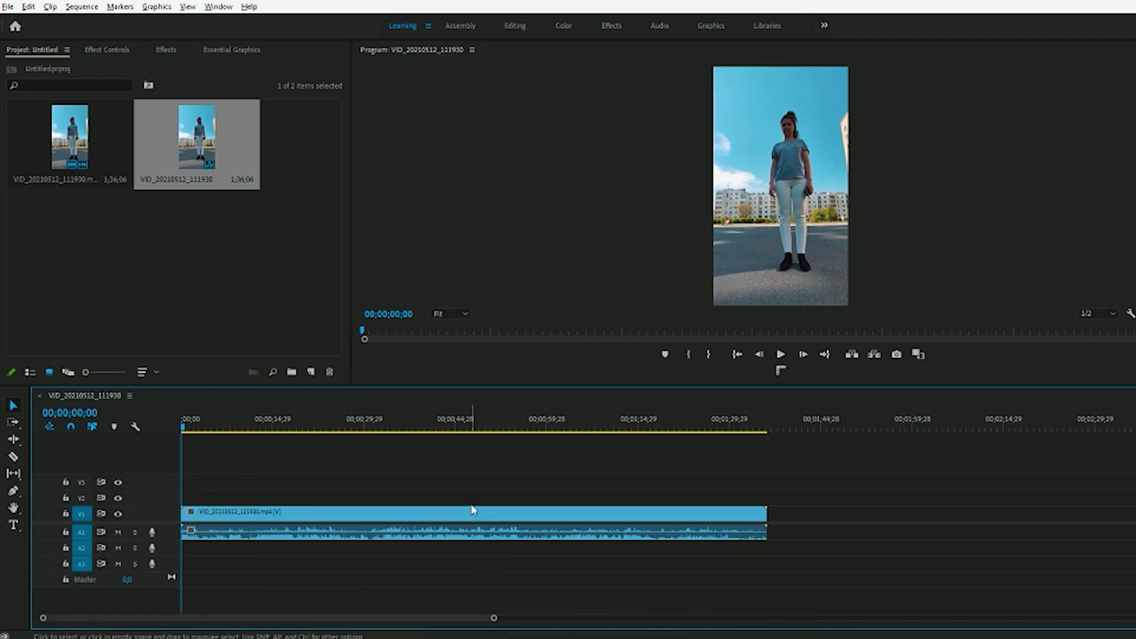
left_click(475, 536)
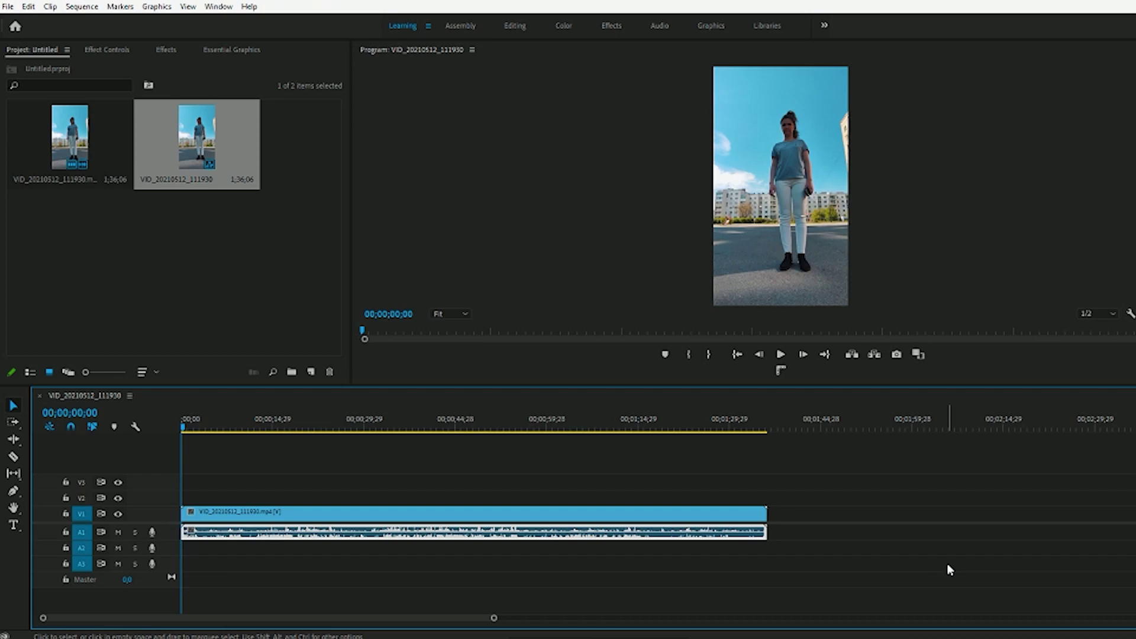
key("Delete")
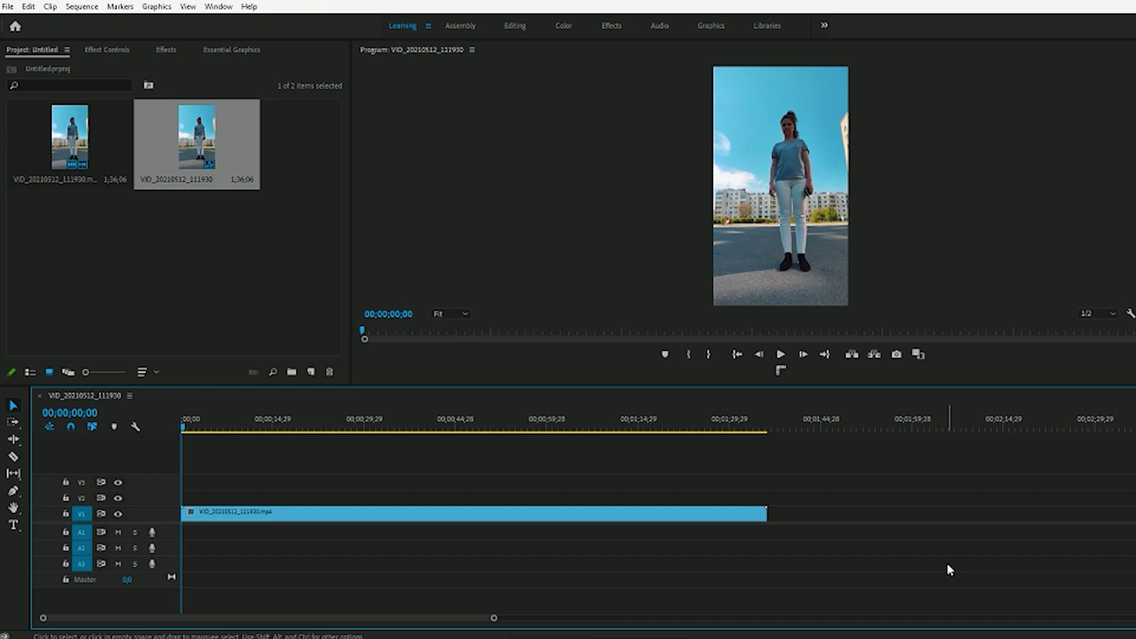
left_click(699, 424)
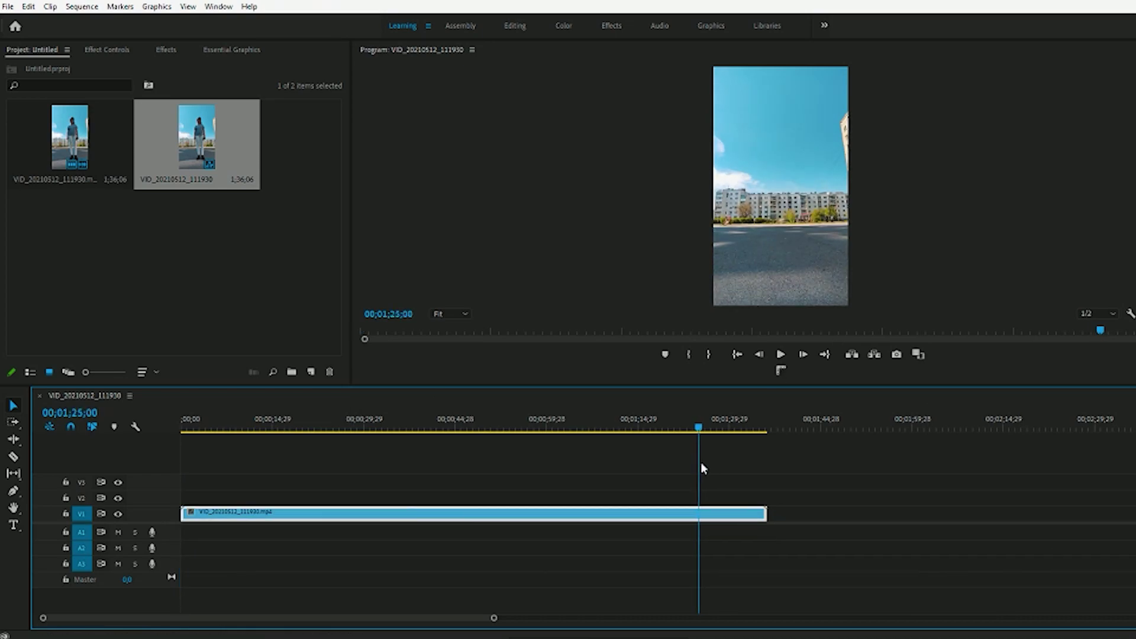
key("space")
key("space")
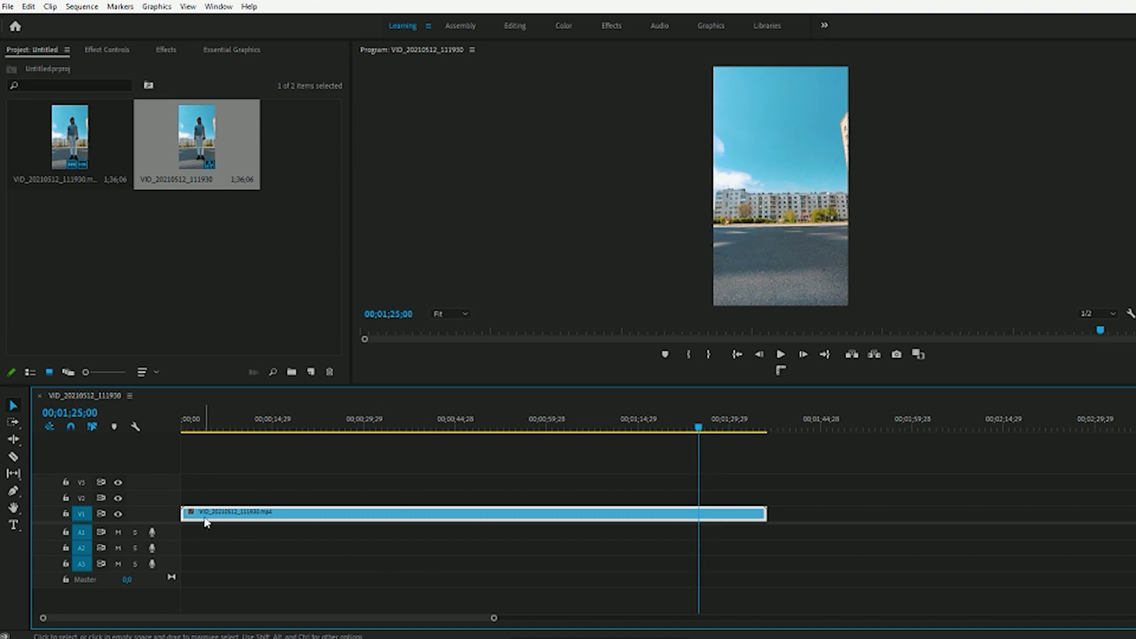
- Trim the clip's opening frames and ripple it to start at the sequence start
mouse_move(185, 514)
left_mouse_down()
mouse_move(706, 542)
mouse_move(199, 513)
left_mouse_up()
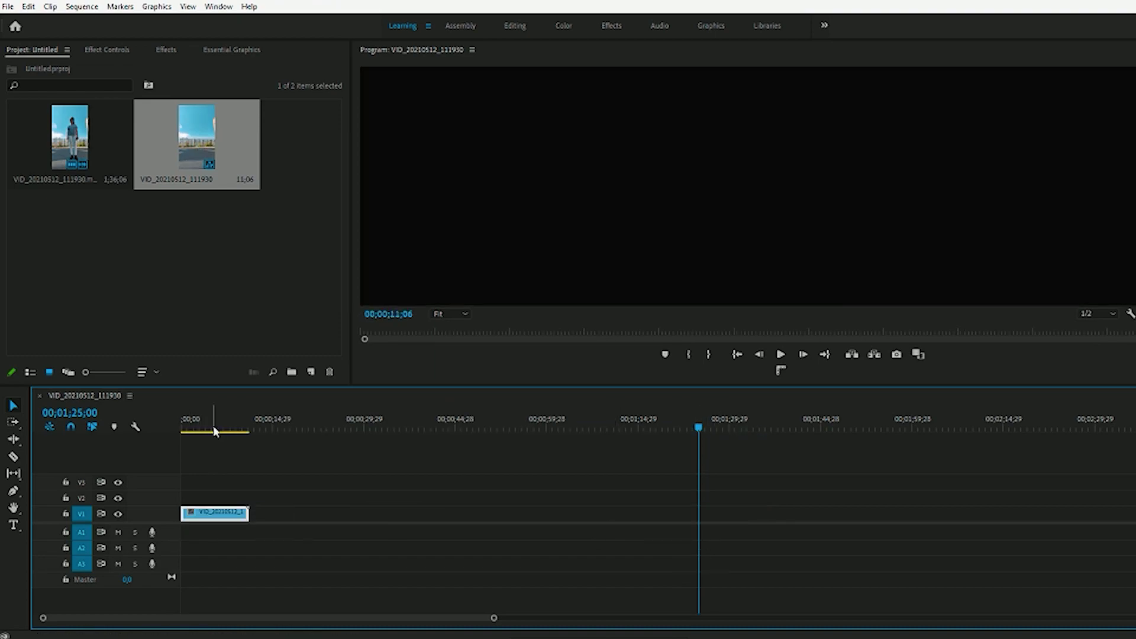
key("Home")
left_click_drag(494, 618, 160, 618)
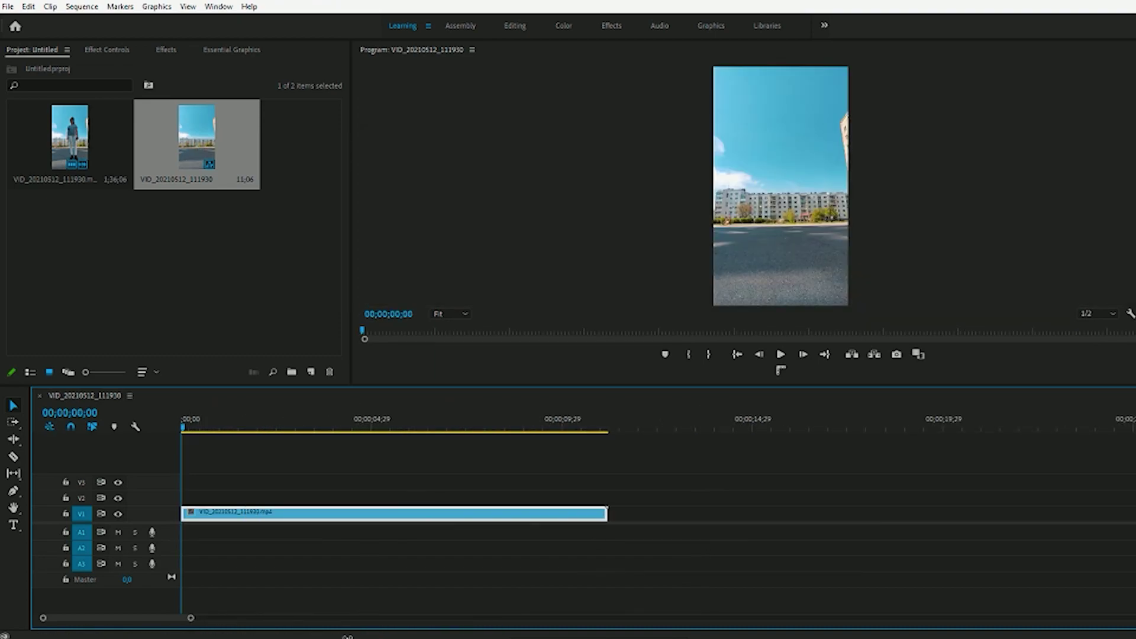
left_click_drag(184, 424, 198, 437)
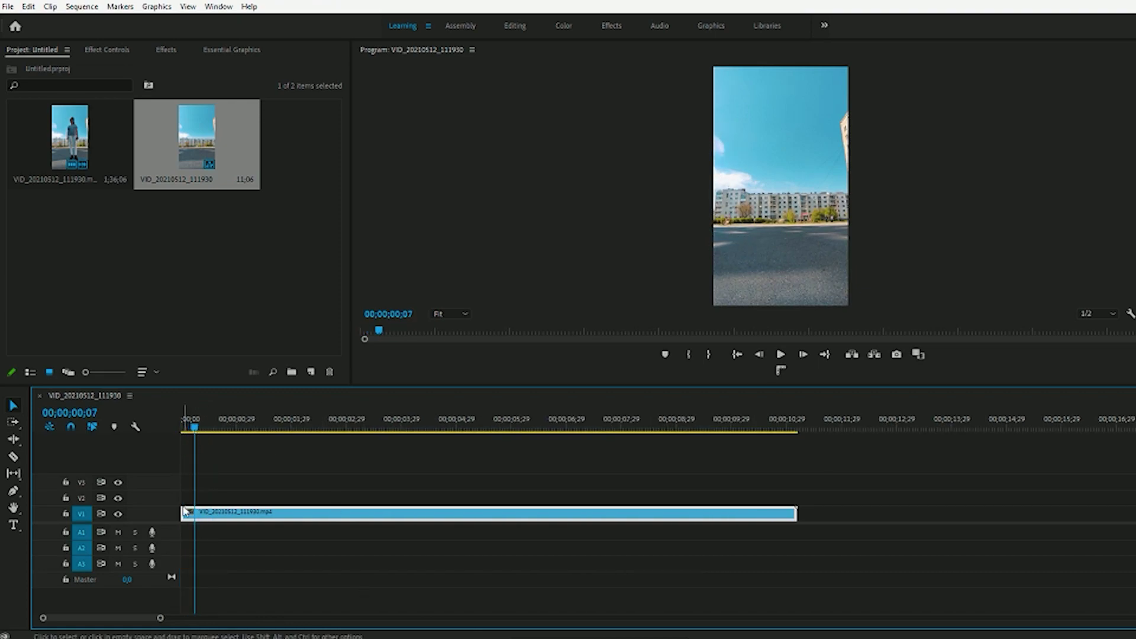
mouse_move(182, 513)
left_mouse_down()
mouse_move(218, 521)
mouse_move(193, 514)
left_mouse_up()
- Cut the clip's end back near 00;00;06;22 so the piece lasts 00;00;06;13
left_click_drag(183, 427, 486, 478)
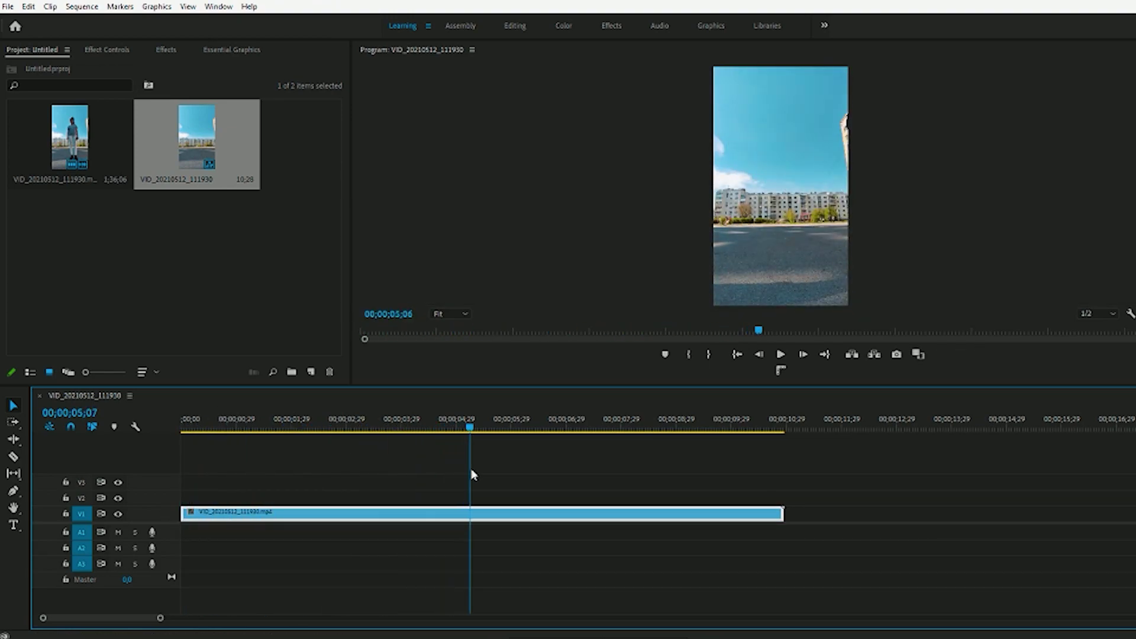
left_click_drag(486, 479, 553, 473)
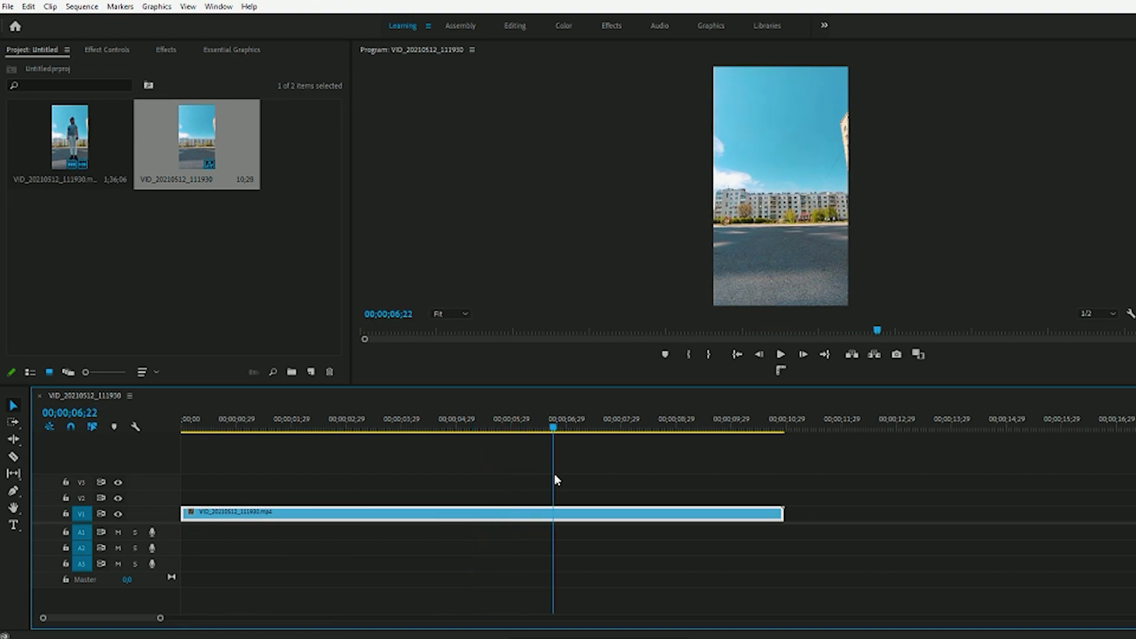
left_click_drag(786, 515, 554, 524)
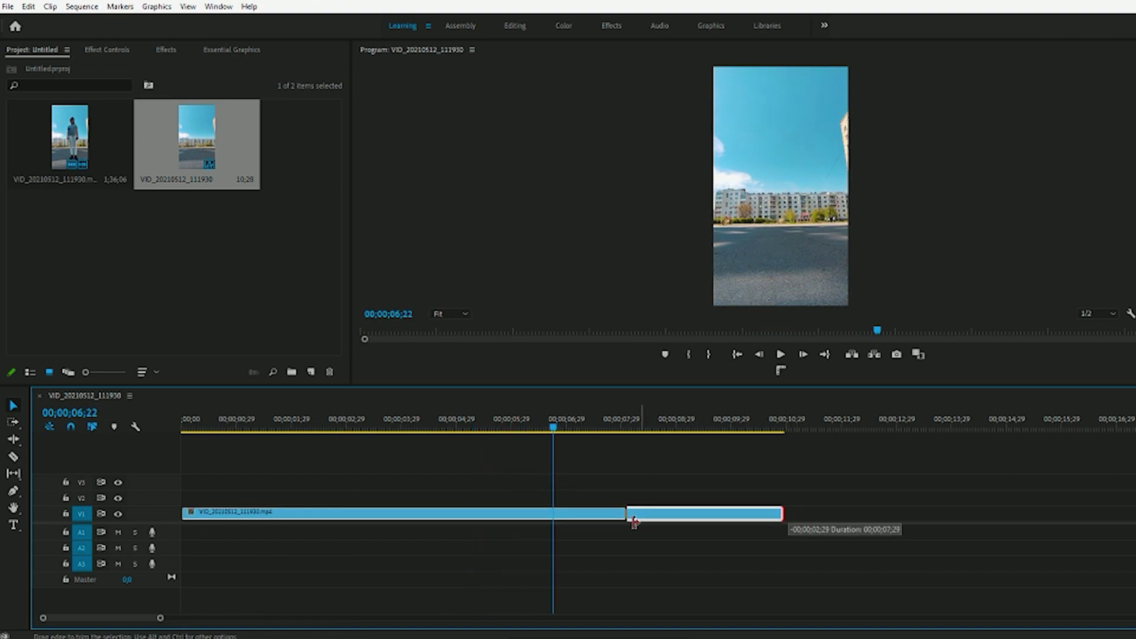
mouse_move(540, 436)
left_mouse_down()
mouse_move(487, 426)
mouse_move(550, 446)
left_mouse_up()
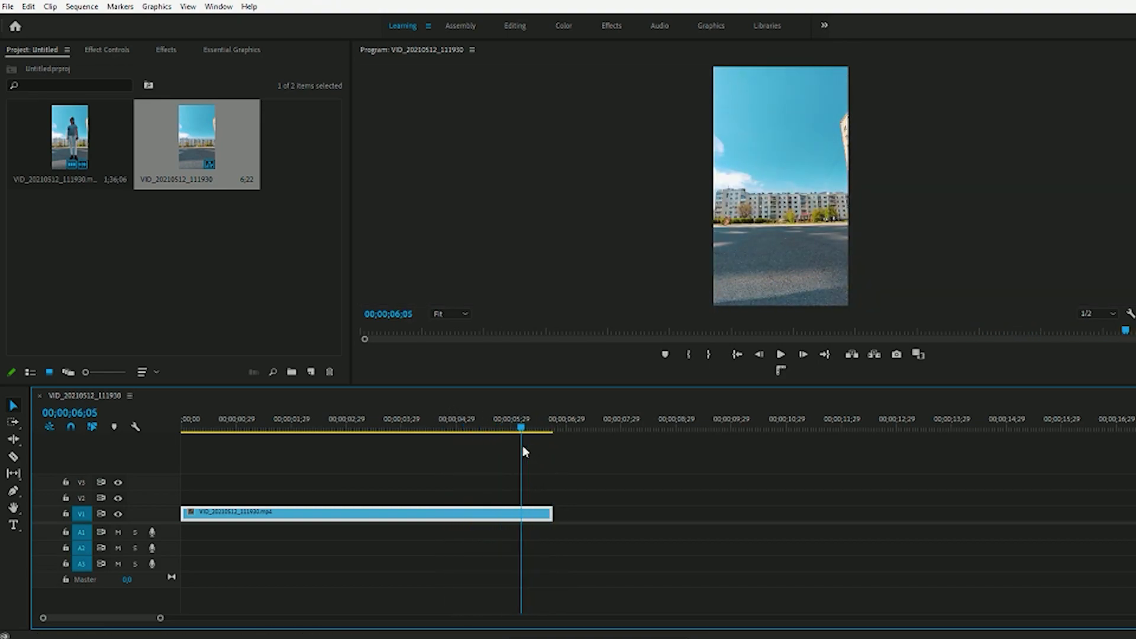
left_click_drag(552, 512, 535, 513)
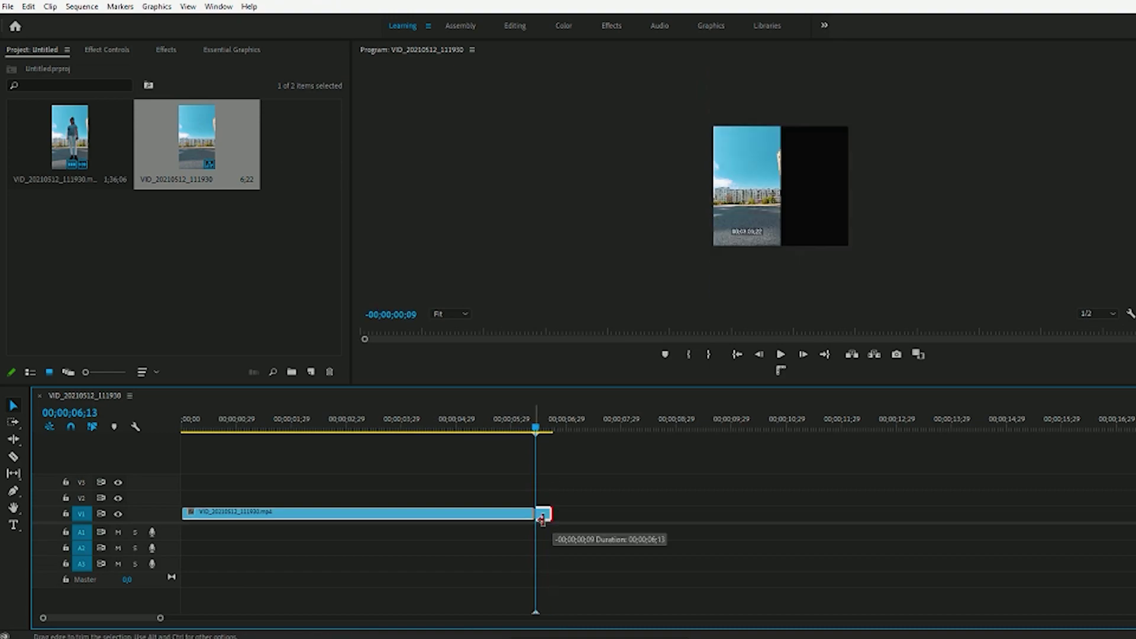
left_click_drag(535, 436, 152, 446)
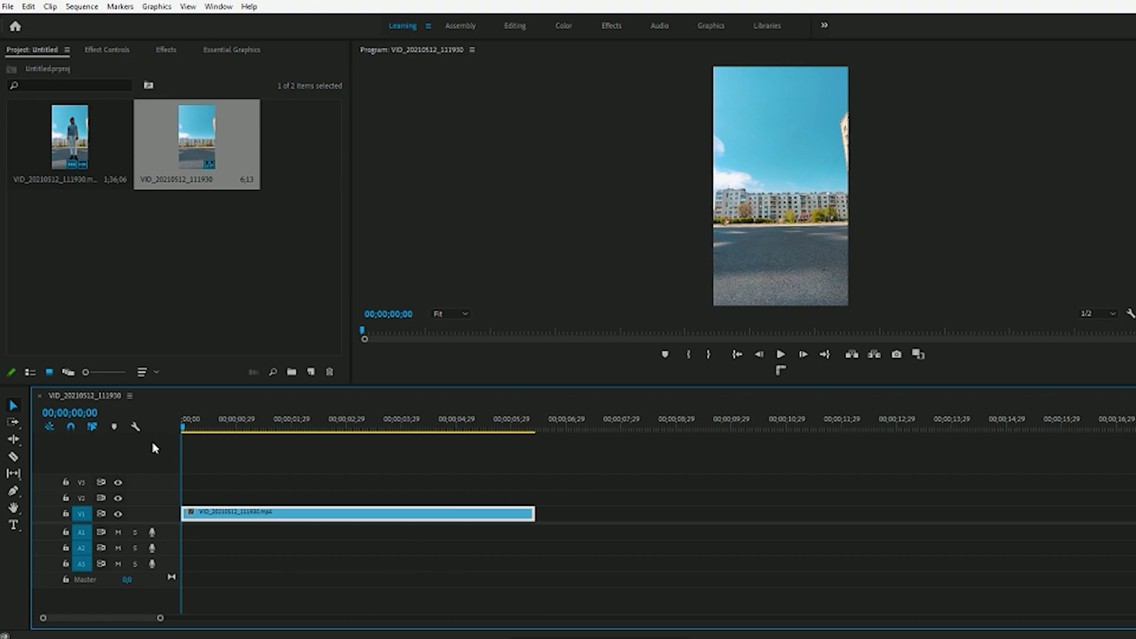
left_click_drag(261, 520, 264, 522)
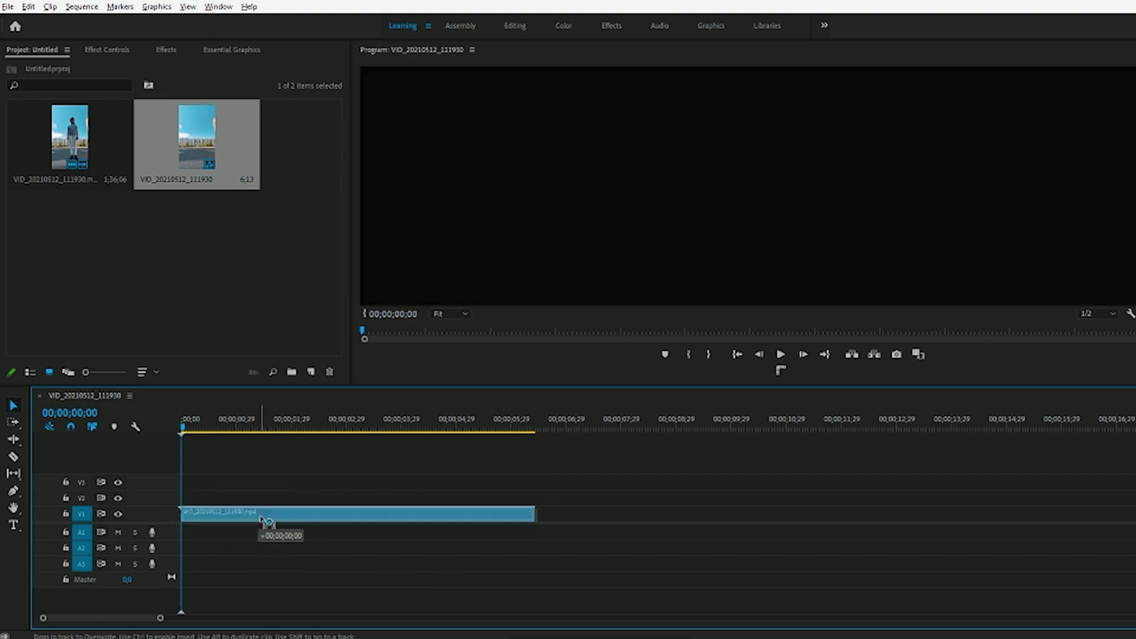
- Place a copy of the clip on V2 above the original and check its Frame Hold Options
left_click_drag(265, 521, 248, 502)
left_click(219, 503)
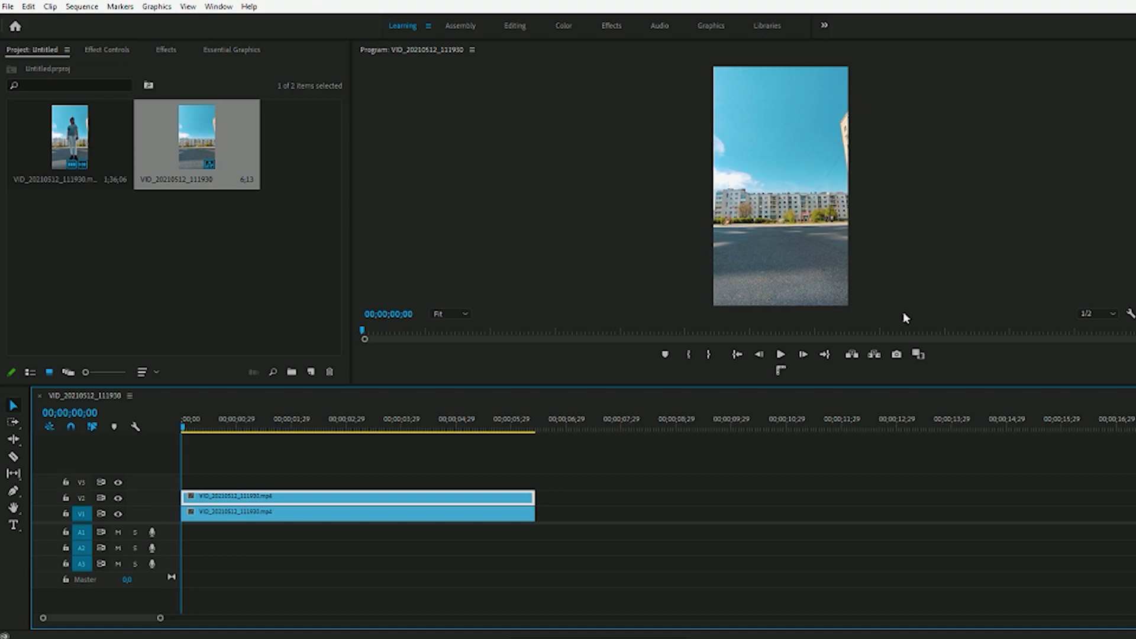
right_click(235, 502)
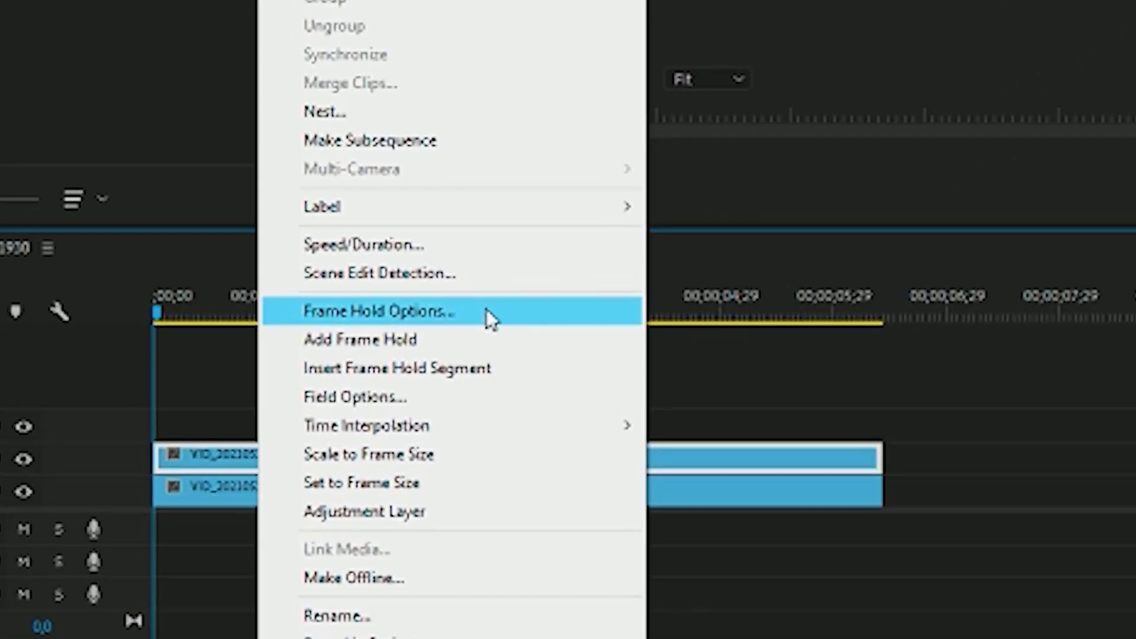
left_click(486, 315)
left_click(686, 312)
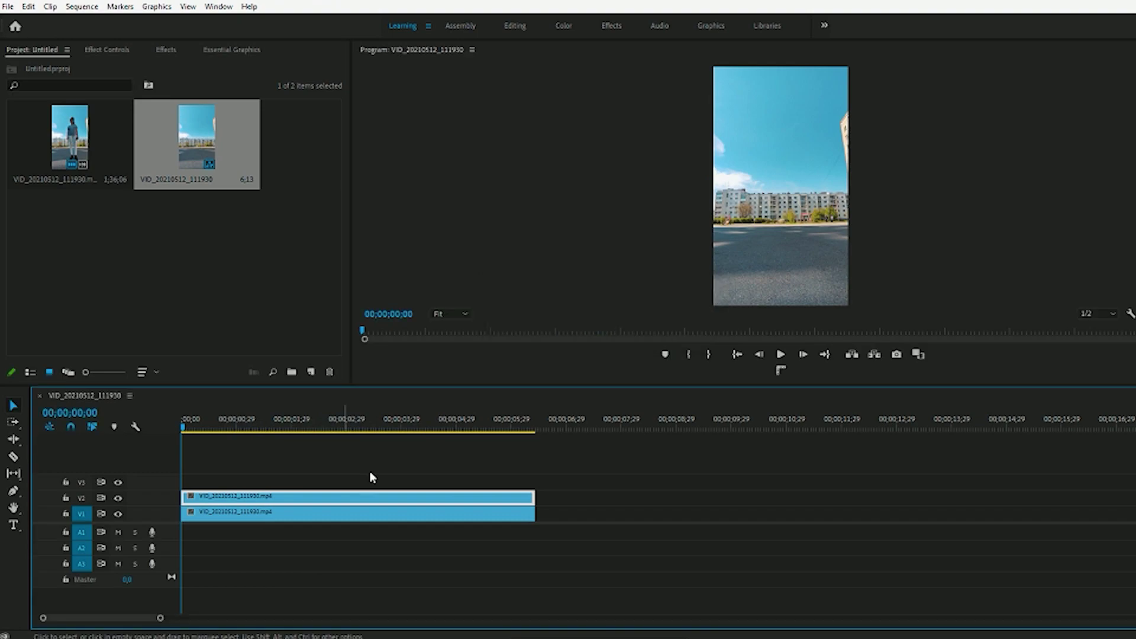
- Scrub through the stacked clips and reselect the V2 copy
left_click_drag(180, 428, 110, 433)
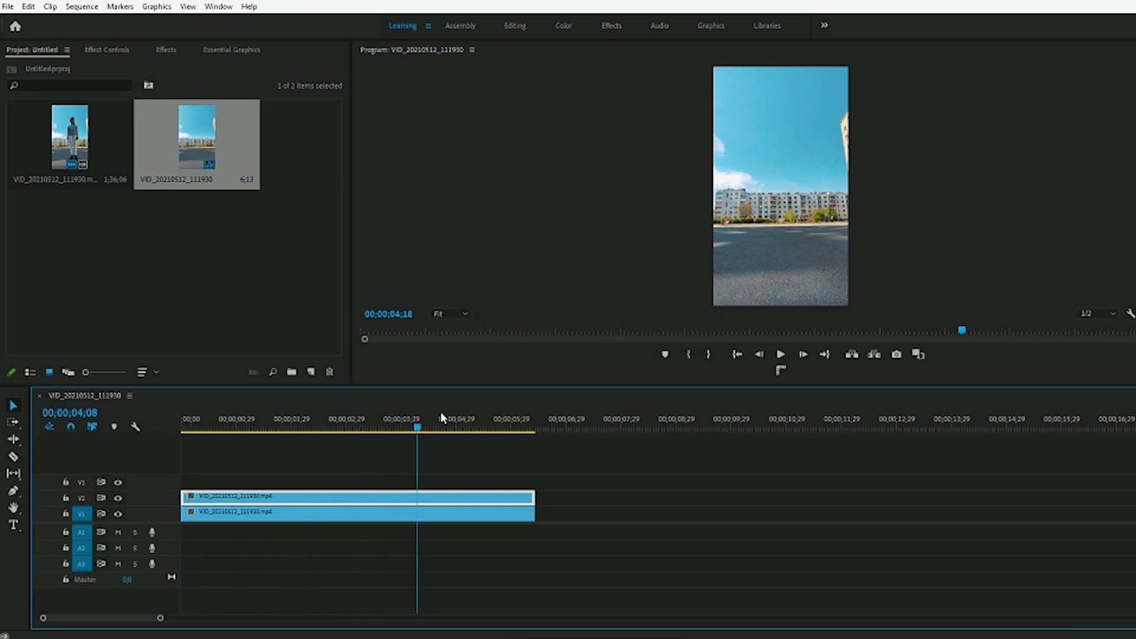
left_click_drag(111, 435, 123, 423)
left_click(850, 188)
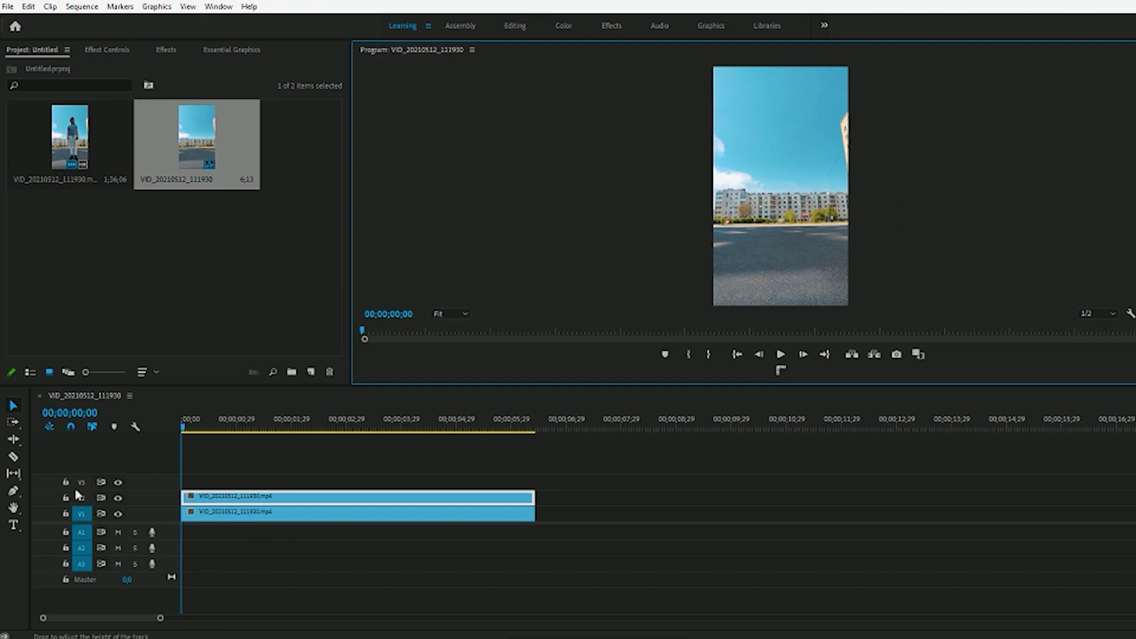
left_click(254, 521)
left_click(256, 486)
left_click(249, 502)
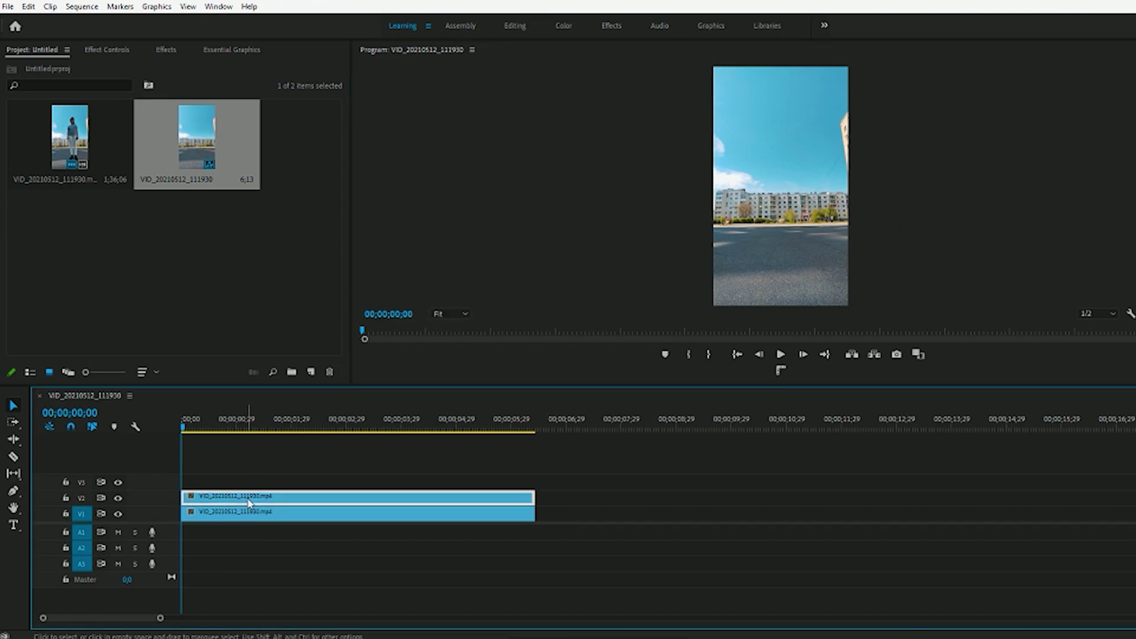
- Add a free-draw bezier Opacity mask to the V2 copy and zoom the Program monitor to 200%
left_click(107, 51)
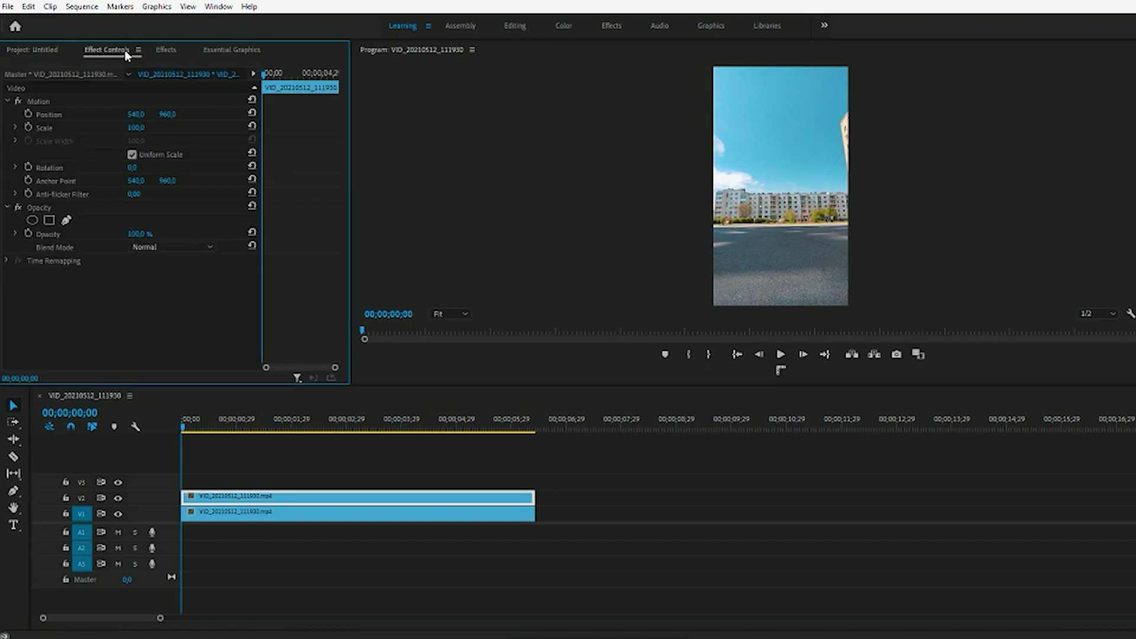
left_click(216, 7)
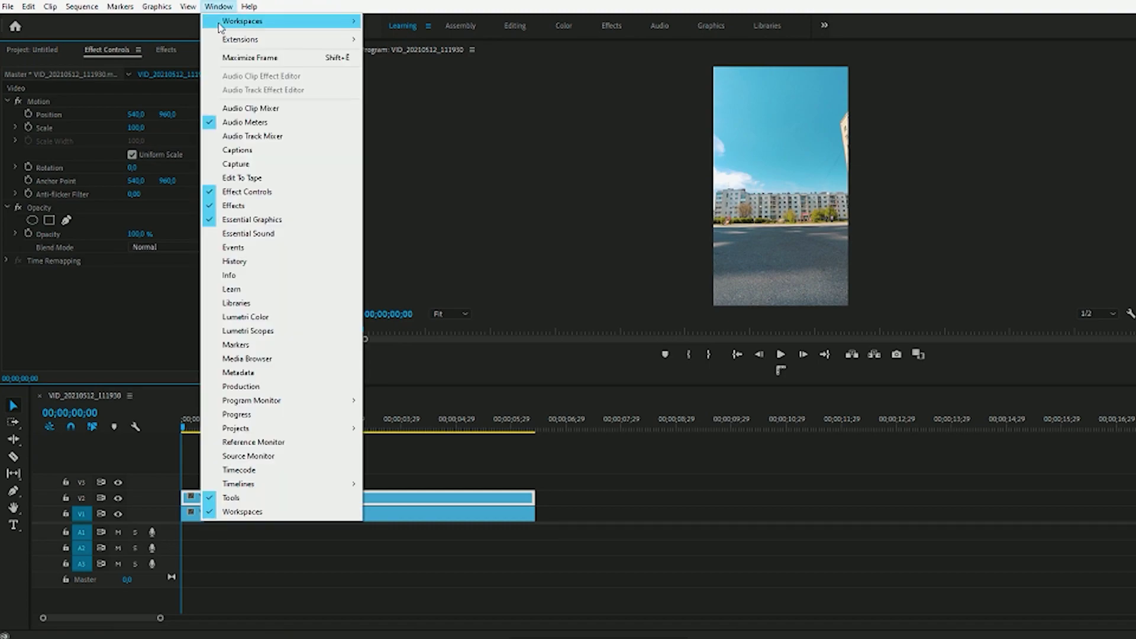
left_click(237, 196)
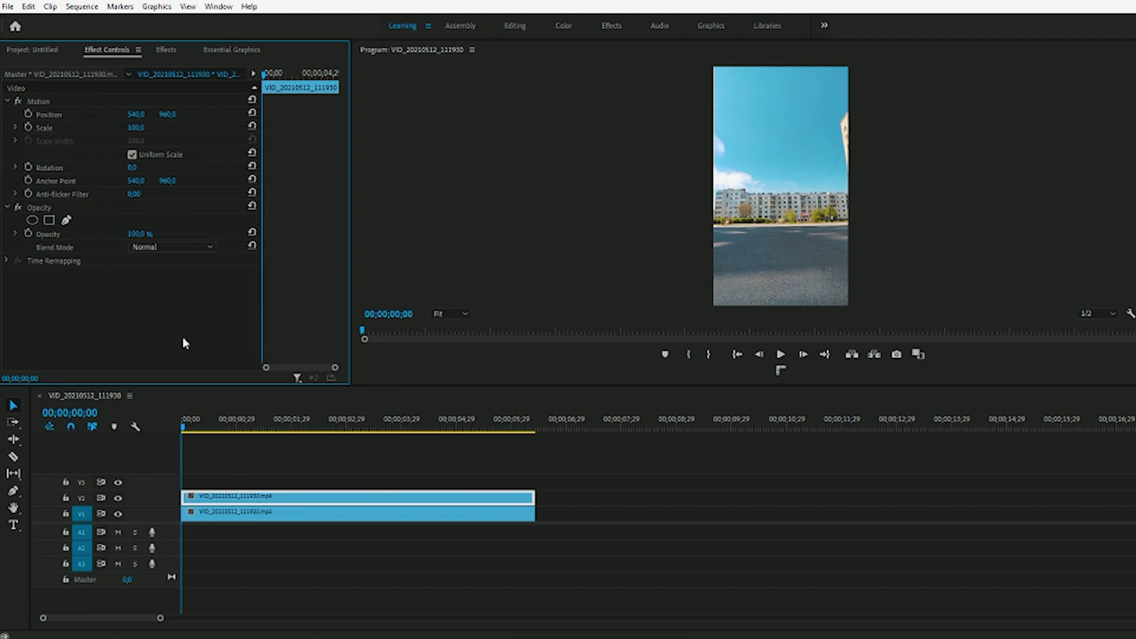
left_click(66, 221)
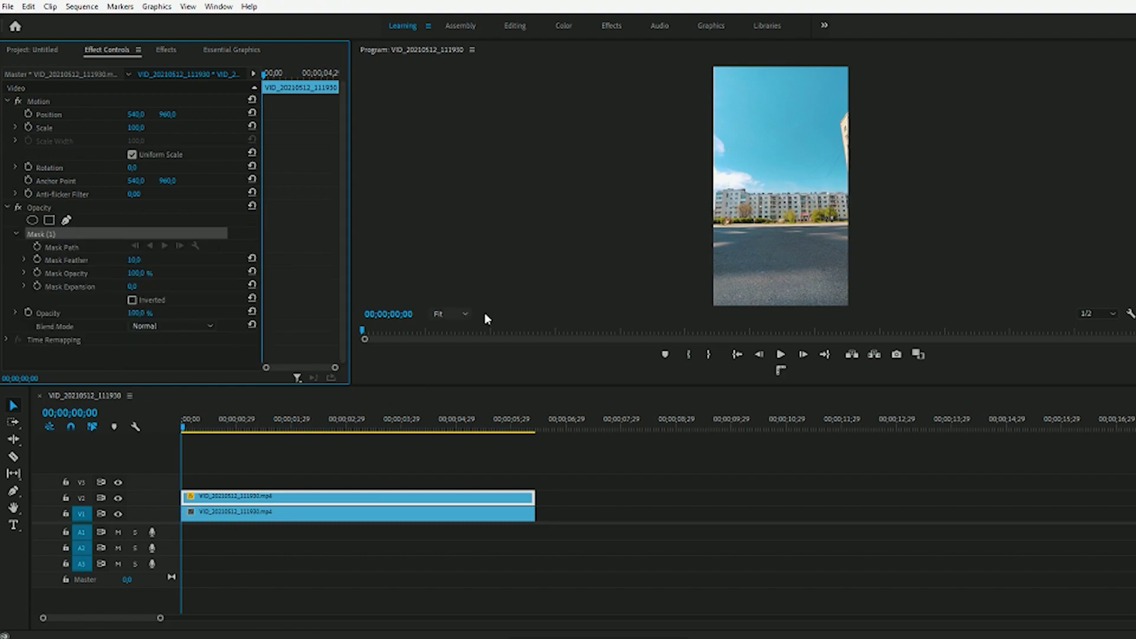
left_click(450, 313)
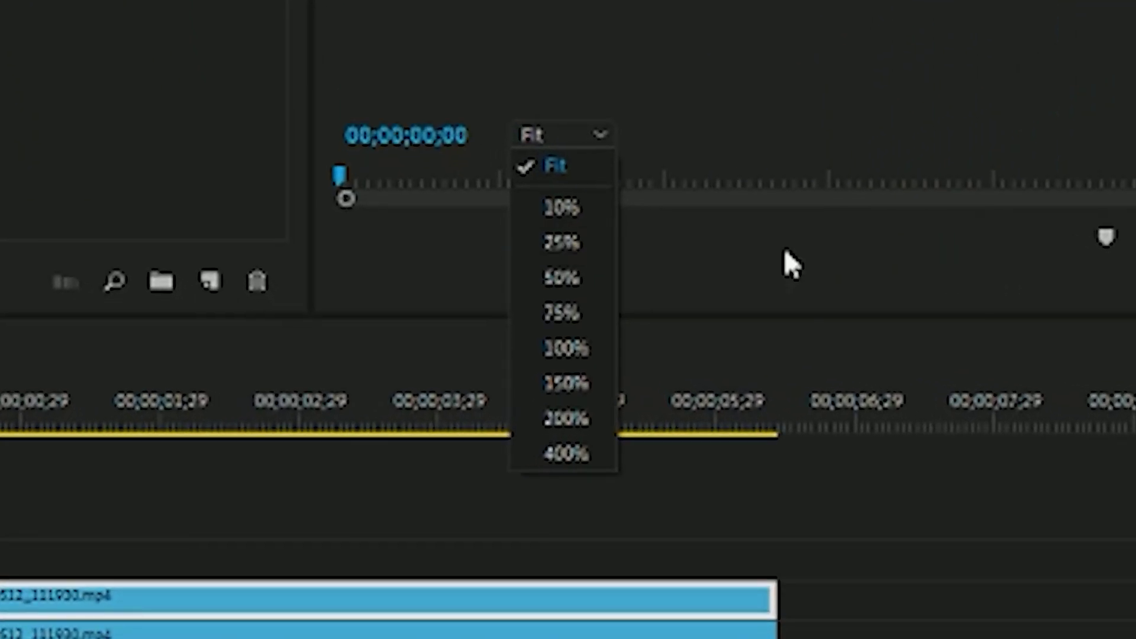
left_click(559, 419)
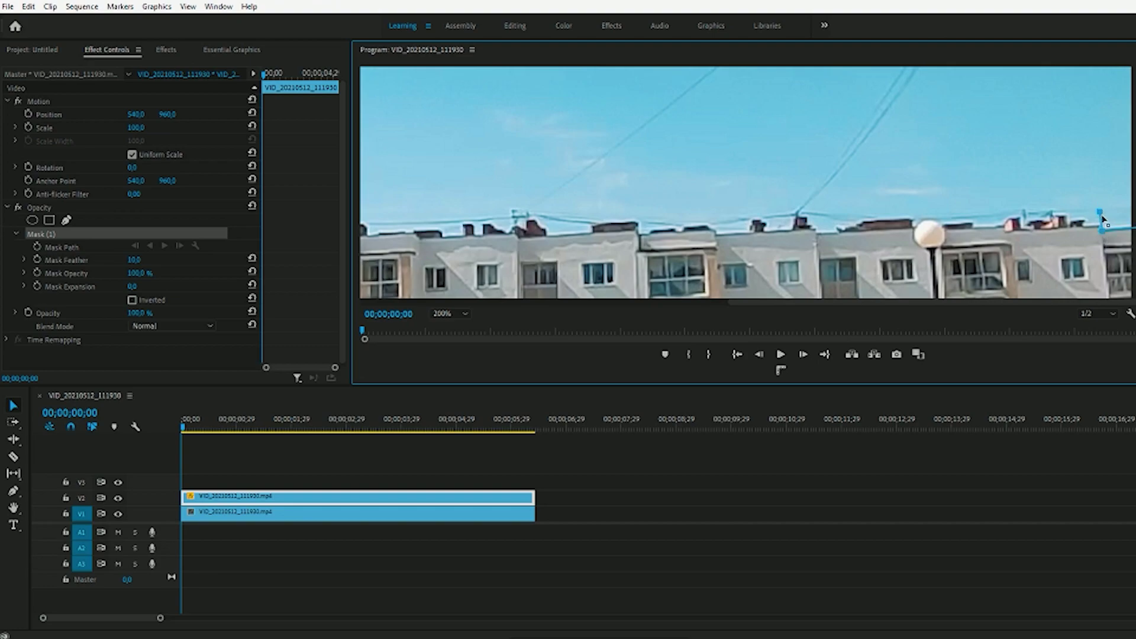
- Start Mask (1) with pen points along the right-hand rooftops, removing one stray point
left_click(1002, 229)
left_click(946, 227)
left_click(914, 227)
left_click(814, 232)
left_click(808, 192)
key("ctrl+z")
left_click(715, 231)
left_click(637, 224)
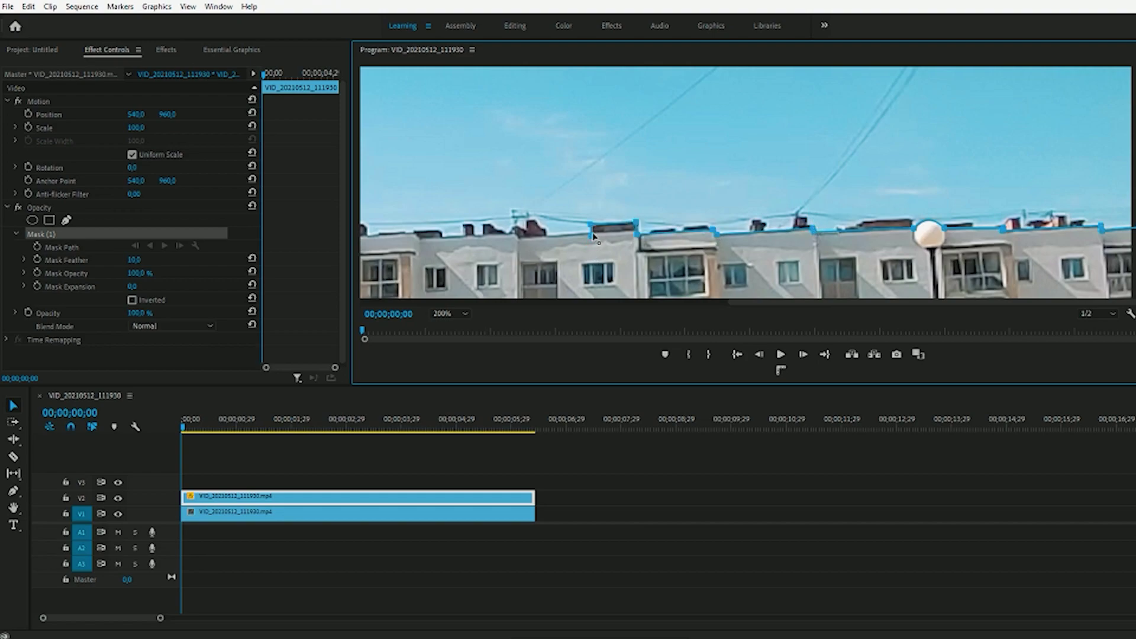
scroll(627, 237, "left", 5)
- Extend the mask leftward across the middle rooftops, undoing a misplaced low point
left_click(631, 227)
left_click(589, 228)
left_click(564, 230)
left_click(548, 226)
left_click(547, 272)
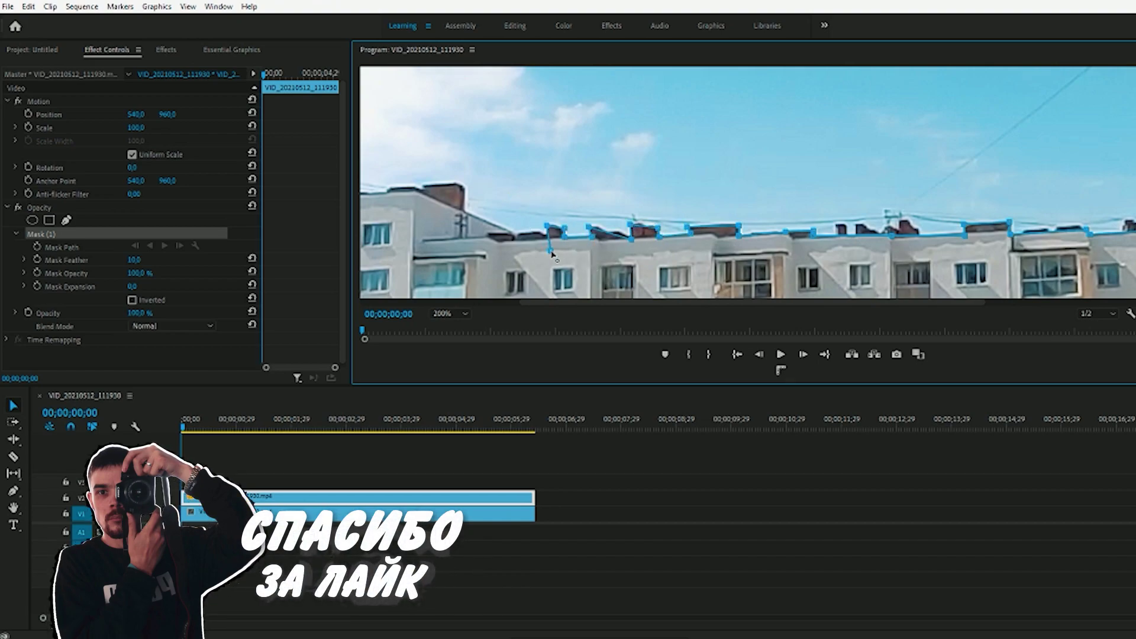
key("ctrl+z")
left_click(510, 232)
left_click(463, 211)
left_click(465, 186)
left_click(454, 182)
left_click(420, 184)
left_click(387, 191)
- Finish the roofline over the left buildings and carry the mask down the left frame edge
scroll(387, 191, "left", 5)
left_click(626, 193)
left_click(537, 190)
left_click(522, 192)
left_click(463, 200)
key("ctrl+z")
left_click(463, 200)
scroll(448, 223, "down", 10)
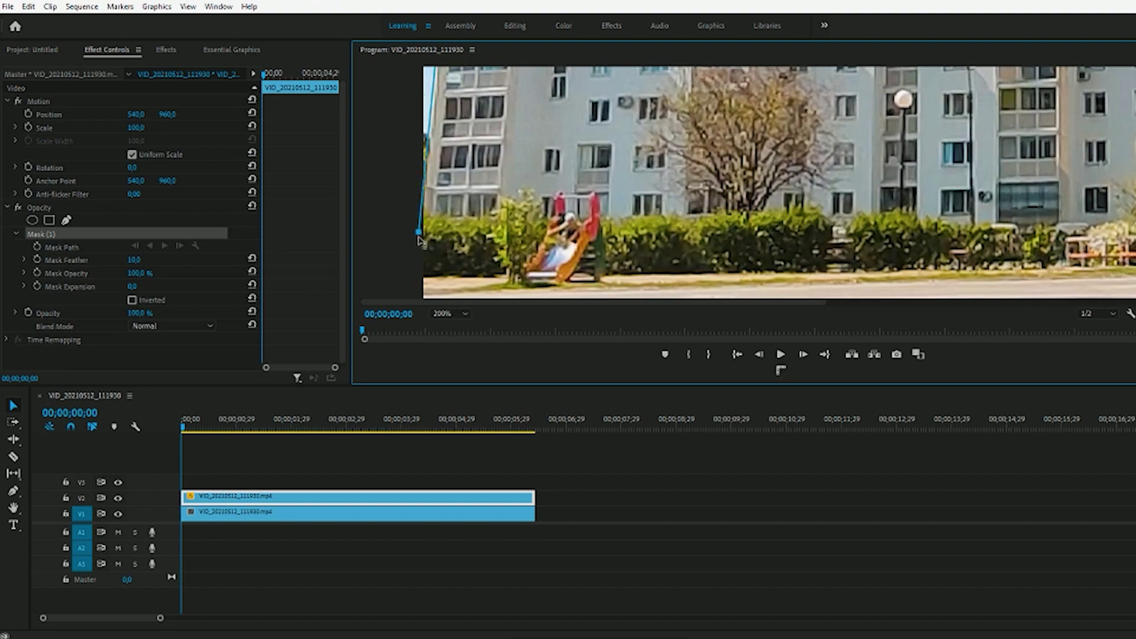
left_click(391, 255)
scroll(829, 237, "up", 8)
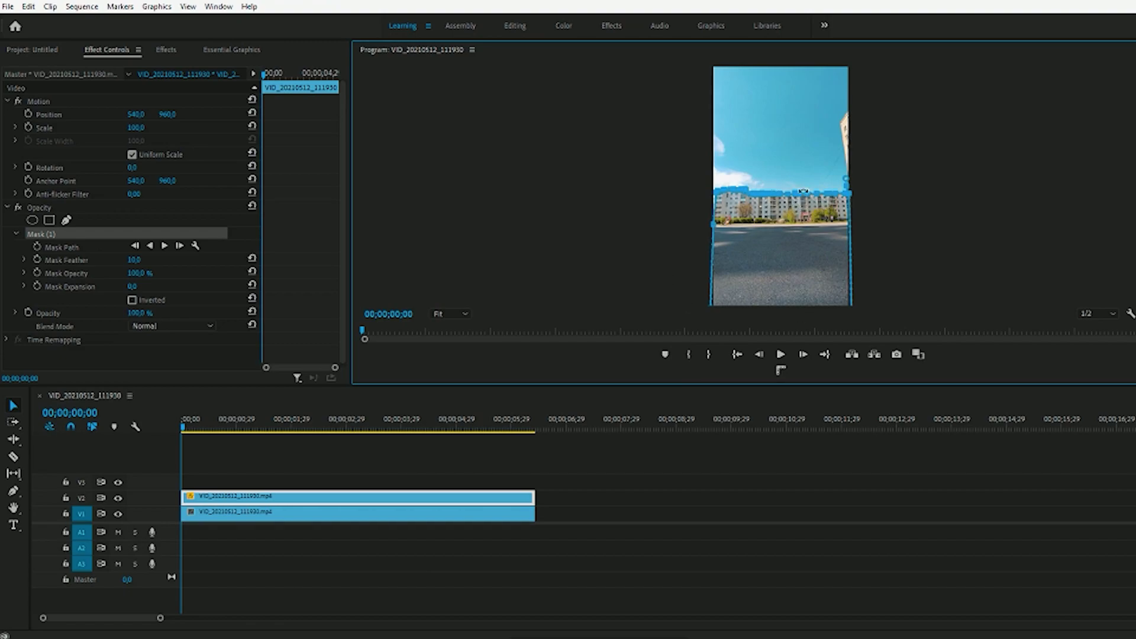
- Set the V2 rooftop mask's feather to 0 and scrub the kick past the rooftops
left_click_drag(185, 426, 217, 427)
left_click(645, 470)
left_click(276, 498)
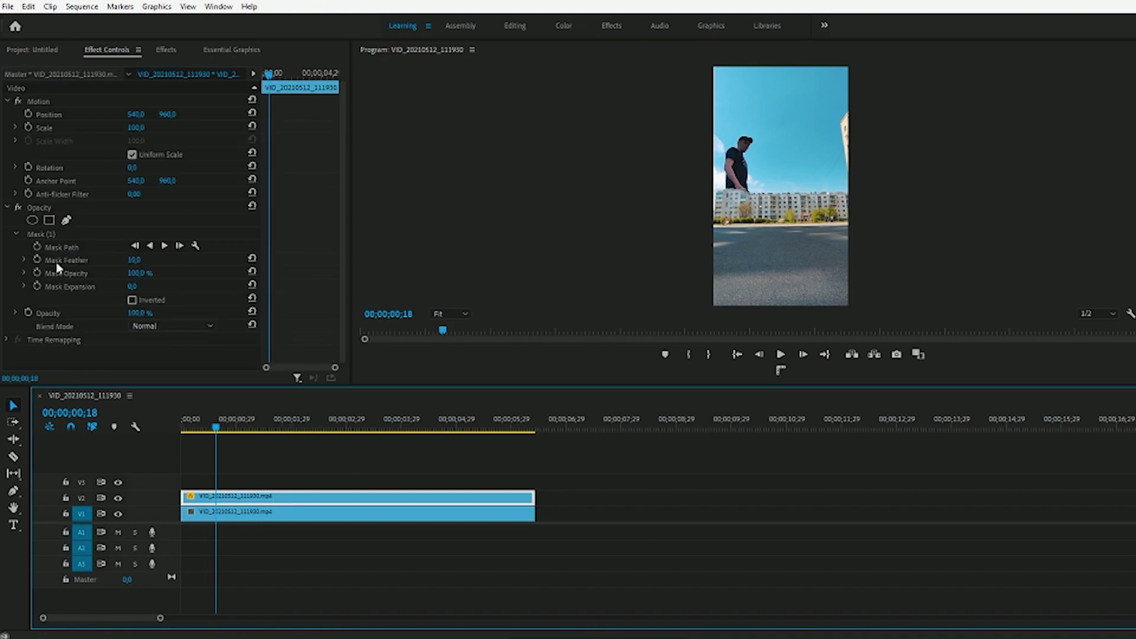
left_click(141, 264)
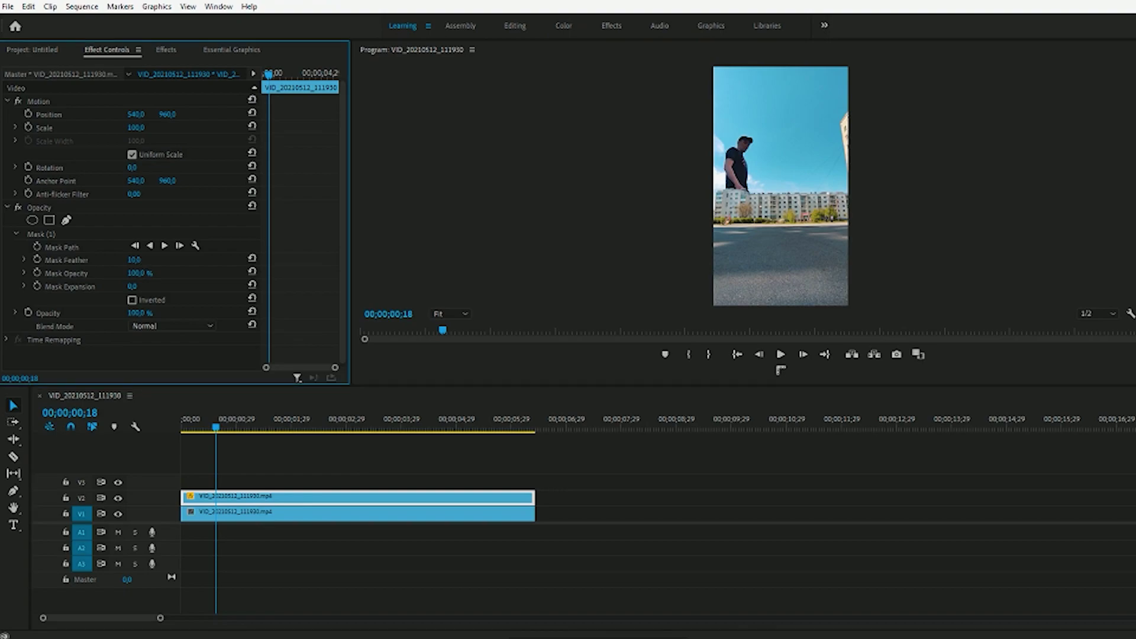
mouse_move(188, 422)
left_mouse_down()
mouse_move(210, 486)
mouse_move(252, 506)
mouse_move(225, 451)
mouse_move(251, 467)
left_mouse_up()
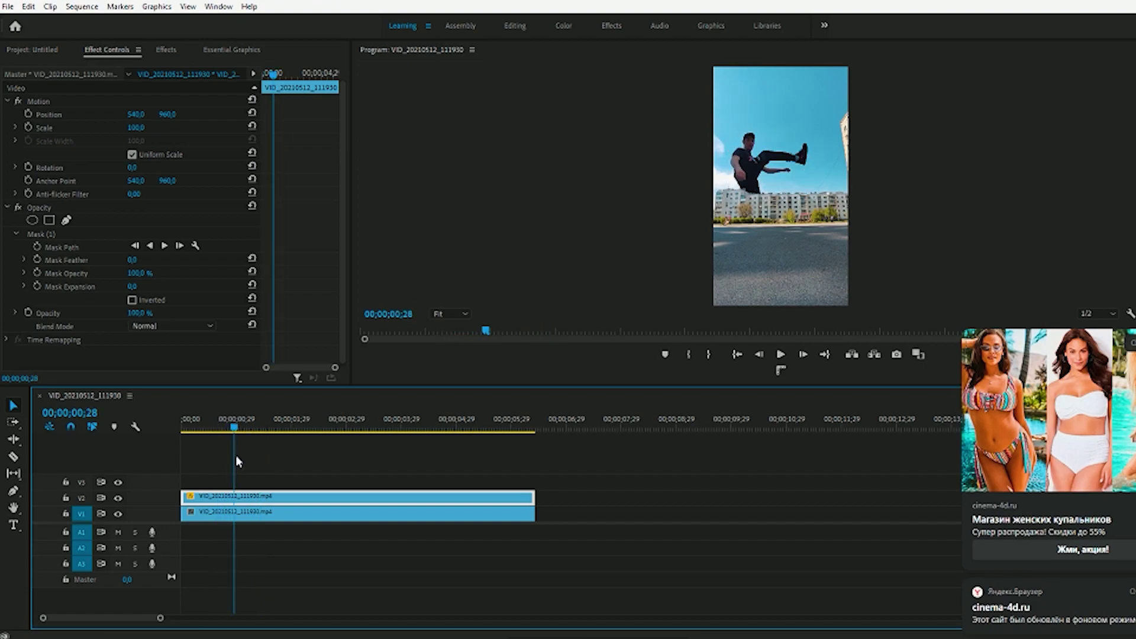
left_click_drag(251, 462, 247, 461)
- Duplicate the V1 clip onto V3 and park the playhead at 00;00;01;05
left_click(255, 513)
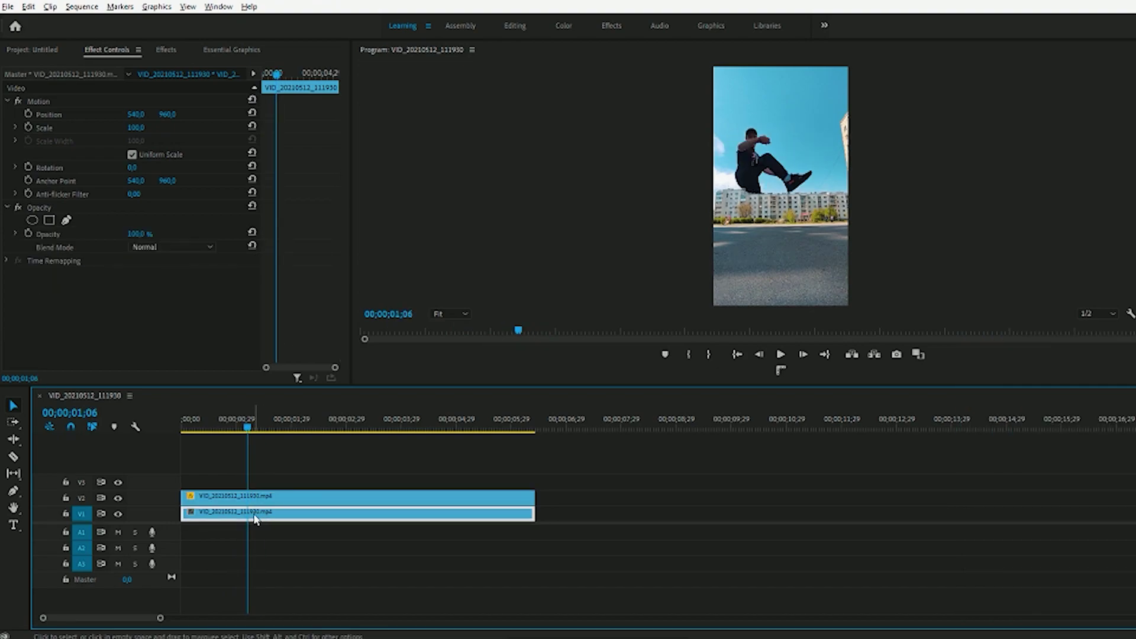
left_click_drag(256, 518, 256, 482)
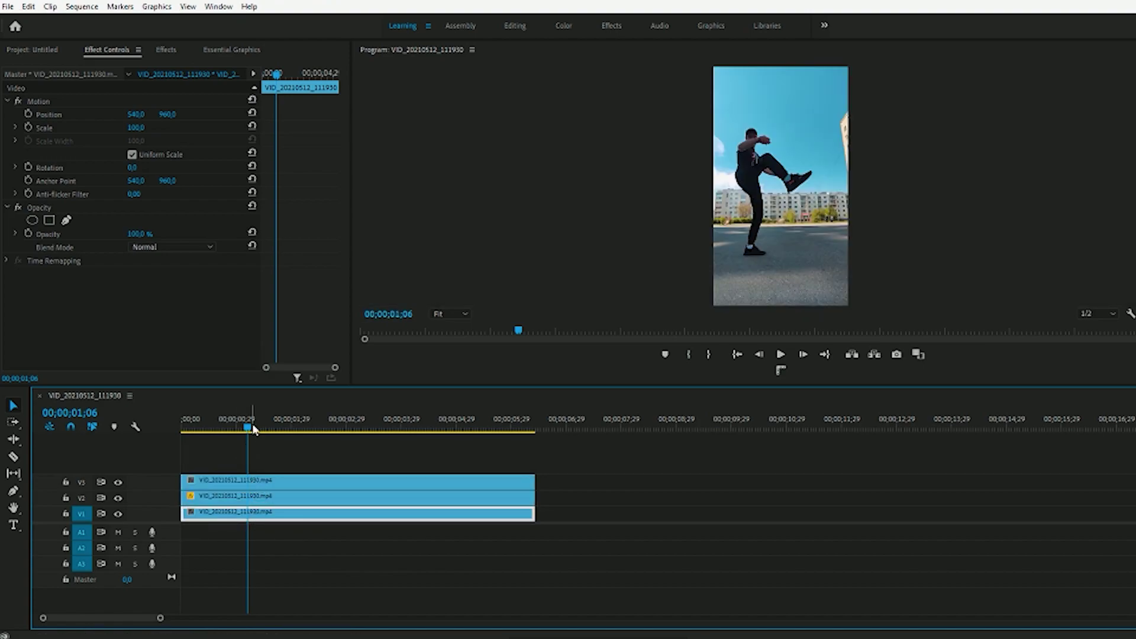
left_click_drag(255, 463, 236, 431)
key("=")
key("=")
key("=")
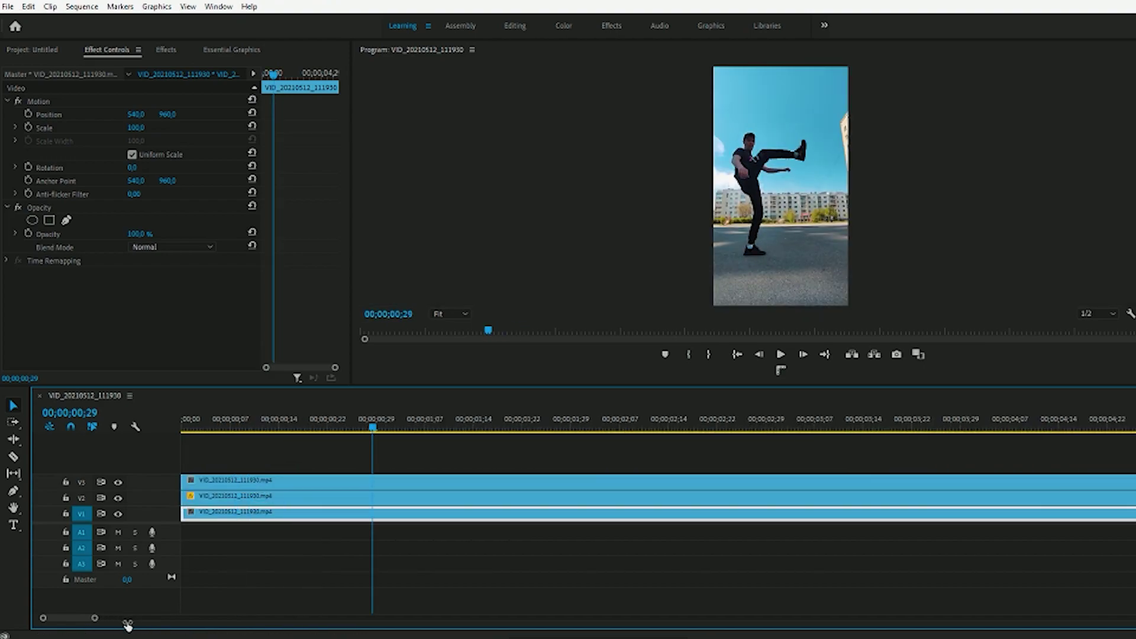
left_click_drag(664, 428, 919, 446)
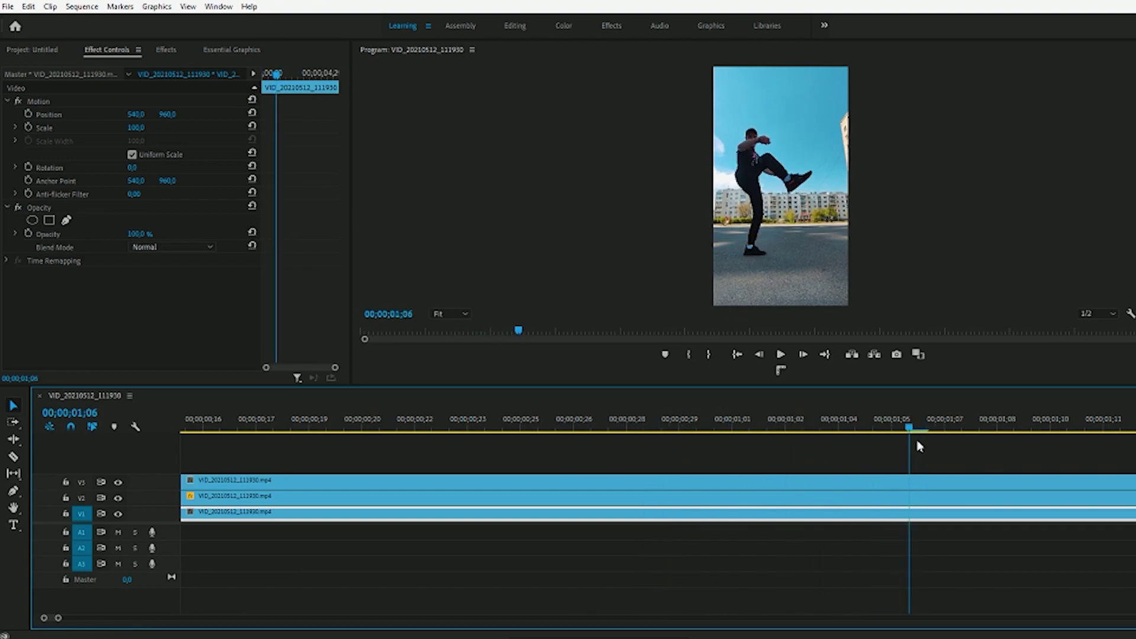
key("Left")
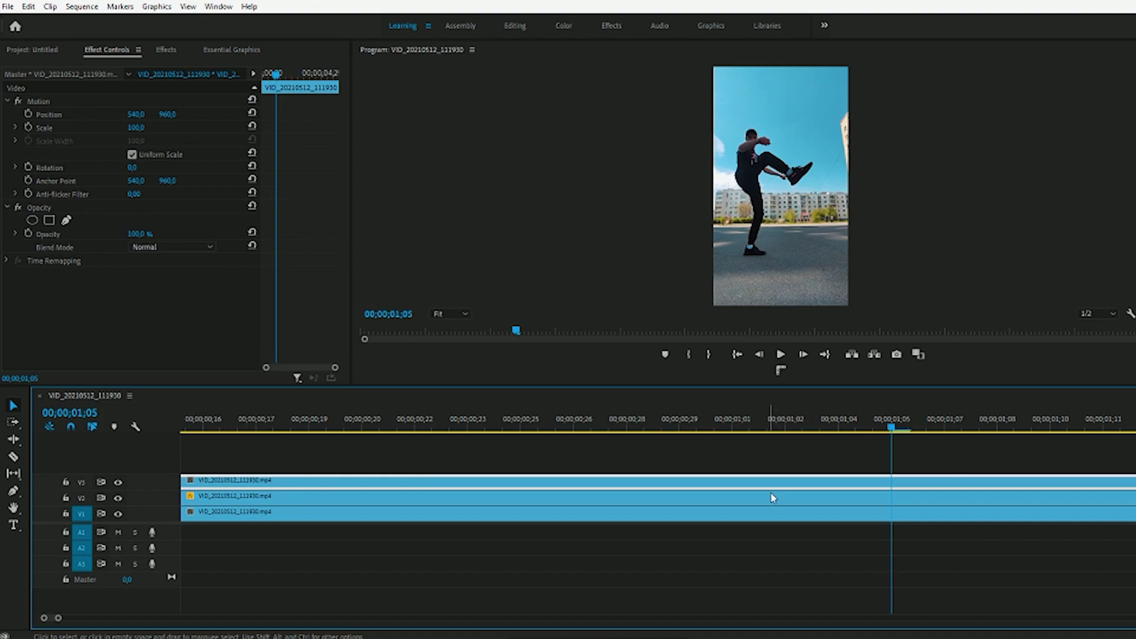
- Razor the V3 copy at 01;05 and delete its earlier piece
key("c")
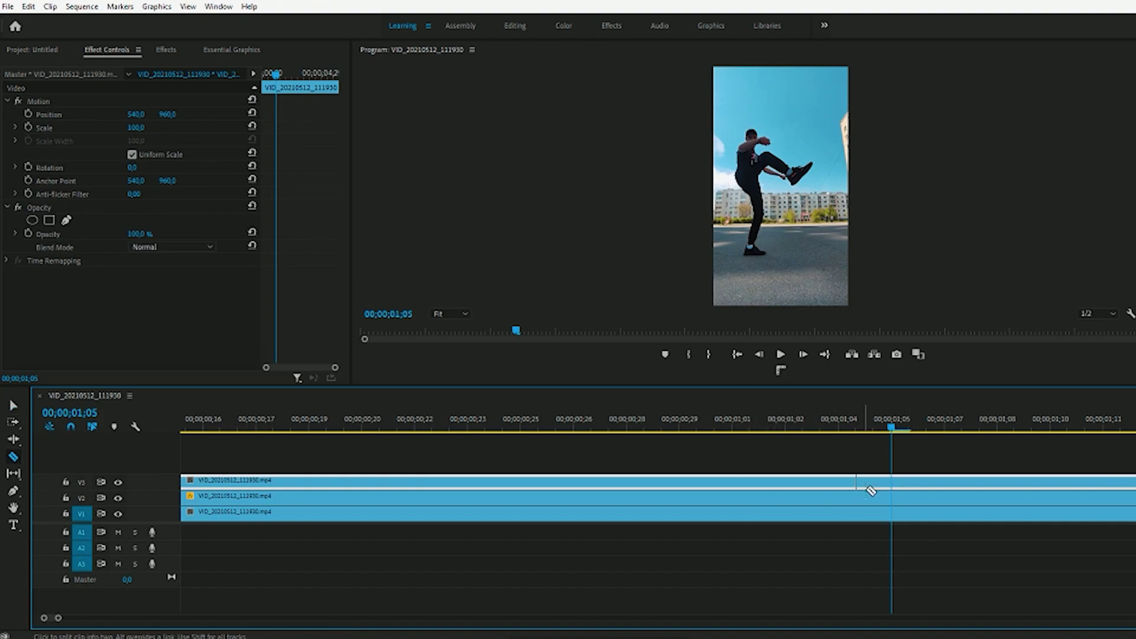
left_click(900, 486)
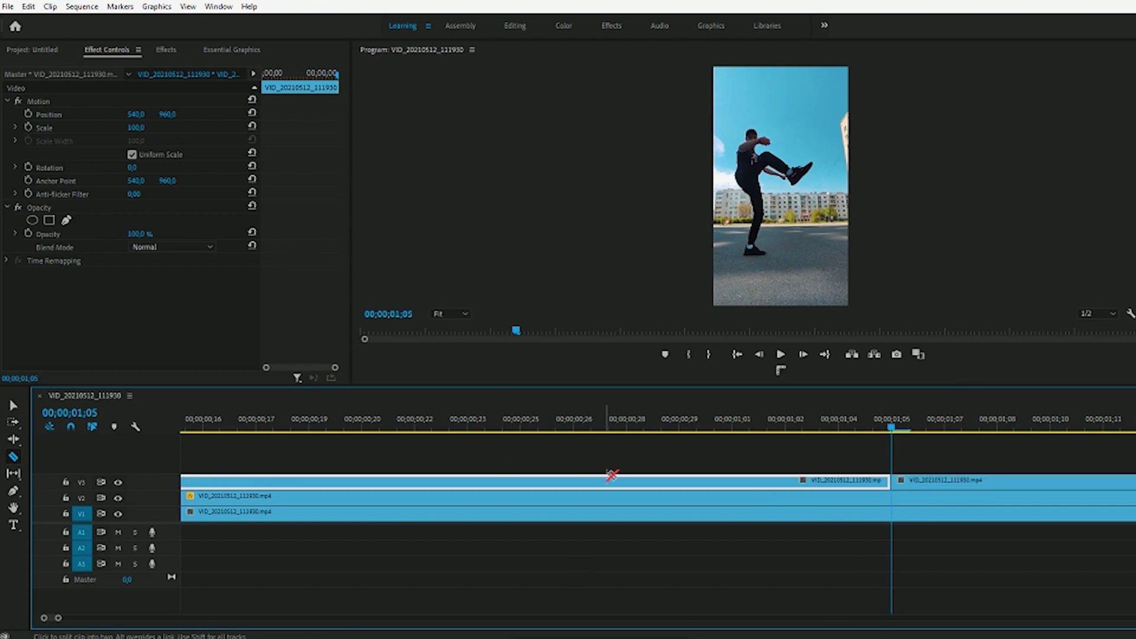
key("v")
key("Delete")
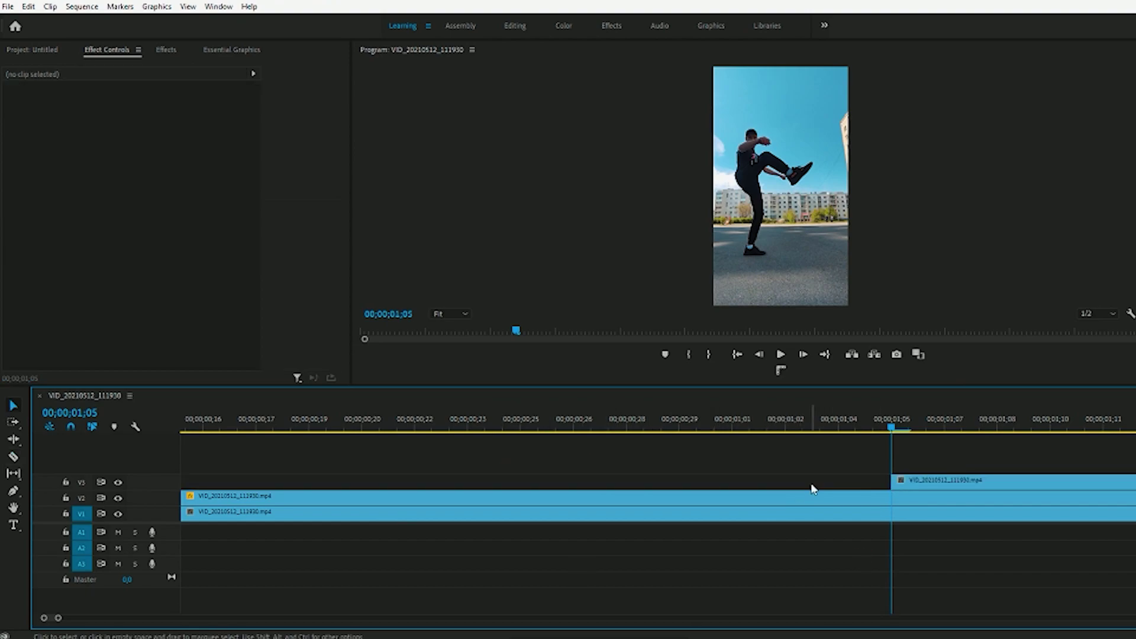
- Cut the V3 and V2 copies at 00;00;01;23 and delete their later pieces
mouse_move(892, 432)
left_mouse_down()
mouse_move(802, 431)
mouse_move(911, 454)
left_mouse_up()
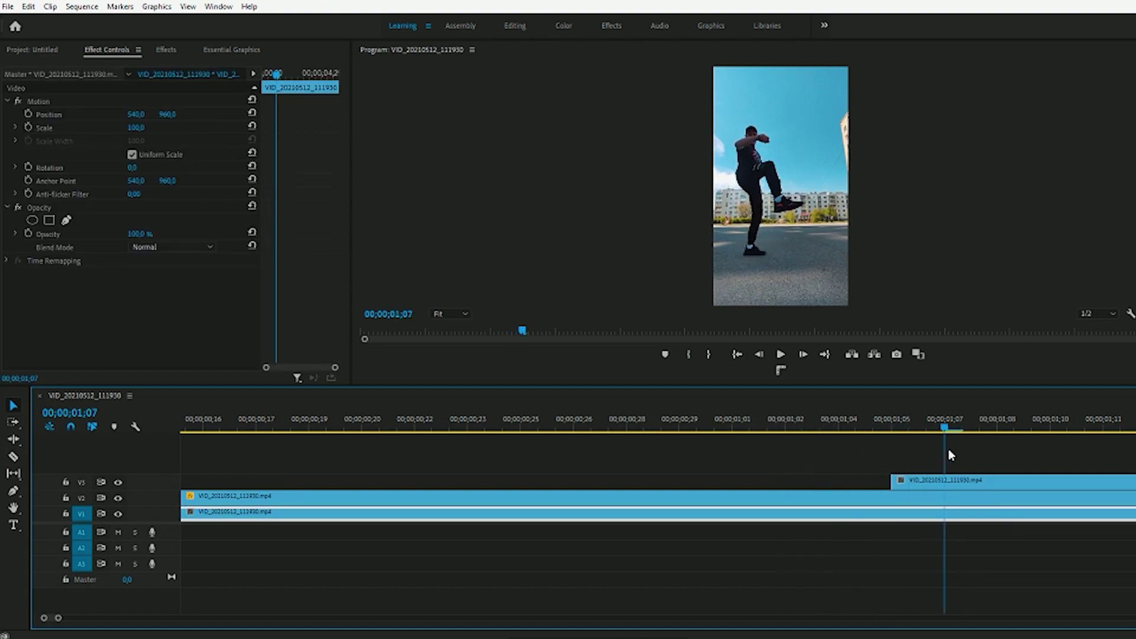
mouse_move(911, 454)
left_mouse_down()
mouse_move(1134, 456)
mouse_move(1132, 438)
left_mouse_up()
left_click_drag(621, 421, 878, 404)
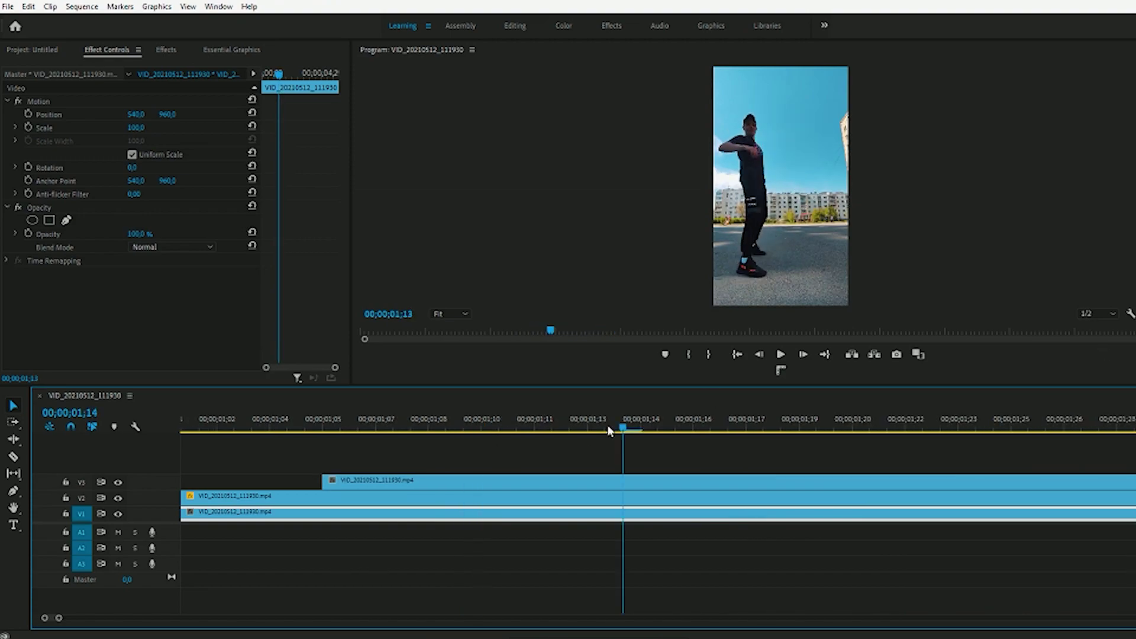
left_click_drag(877, 409, 954, 408)
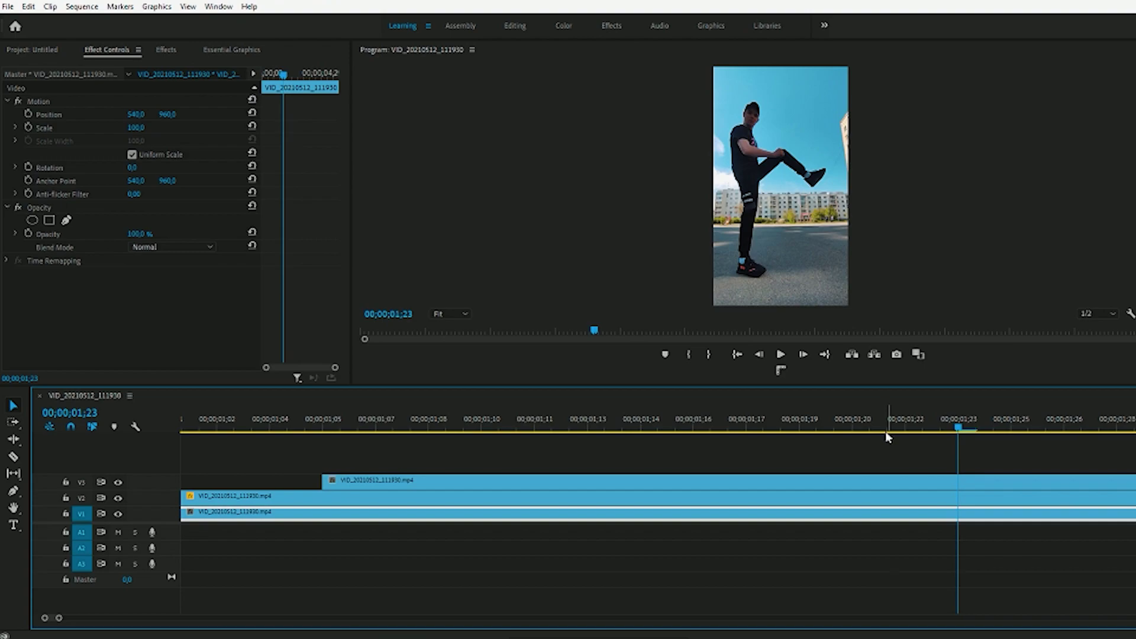
left_click(959, 483, "ctrl")
left_click(986, 487)
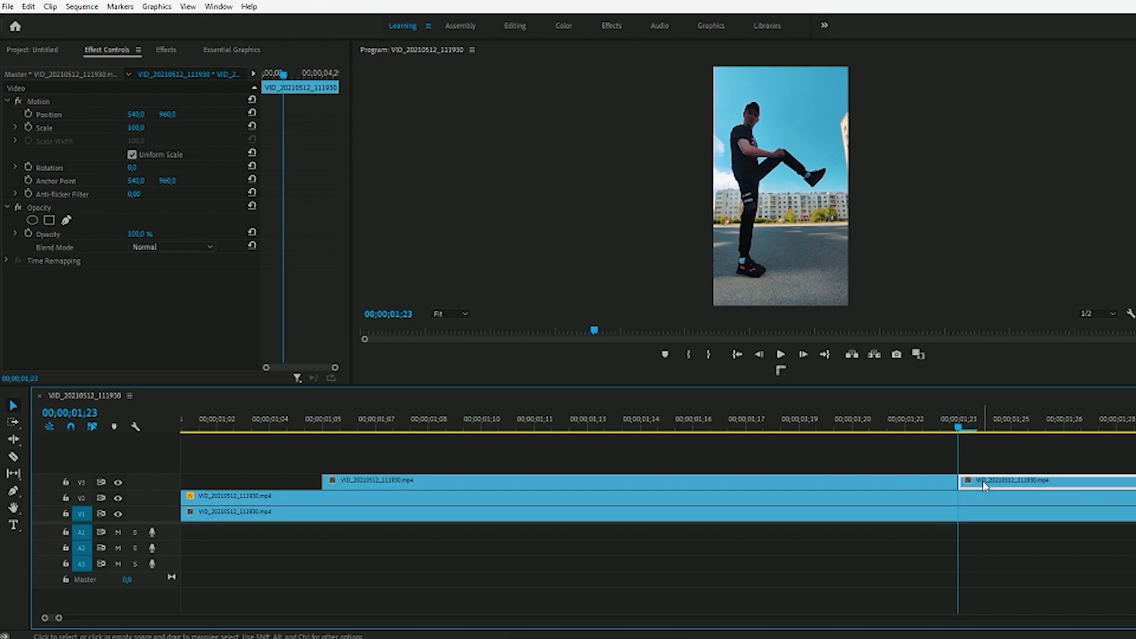
key("Delete")
left_click(970, 497, "ctrl")
left_click(995, 499)
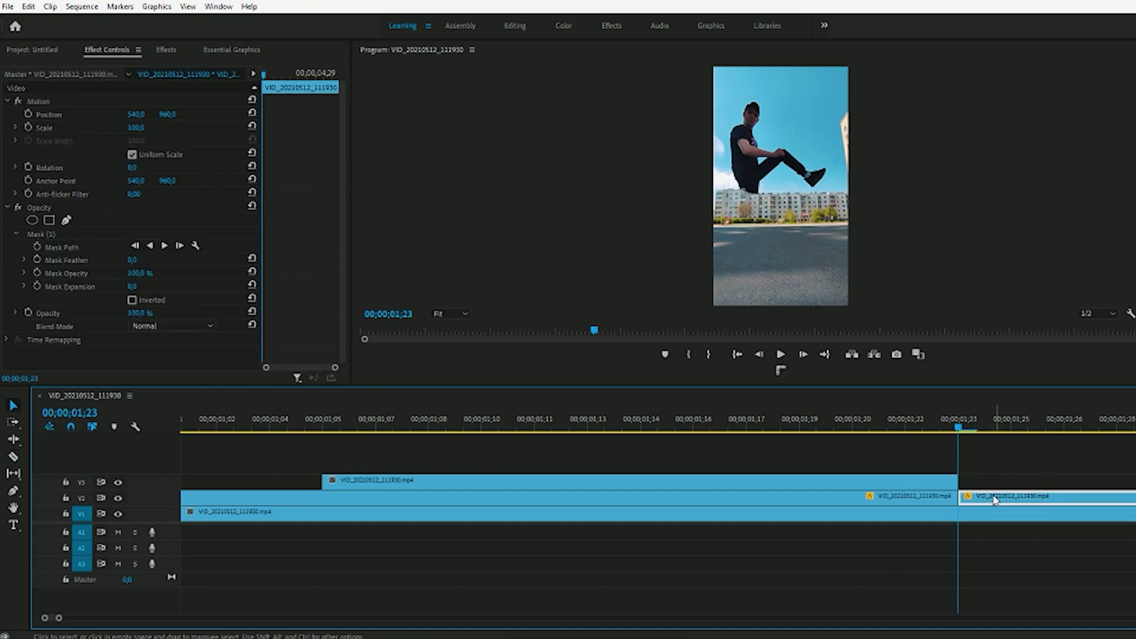
key("Delete")
- Review the kick from 01;05 and park the playhead at the V3 copy's start
left_click_drag(947, 432, 361, 442)
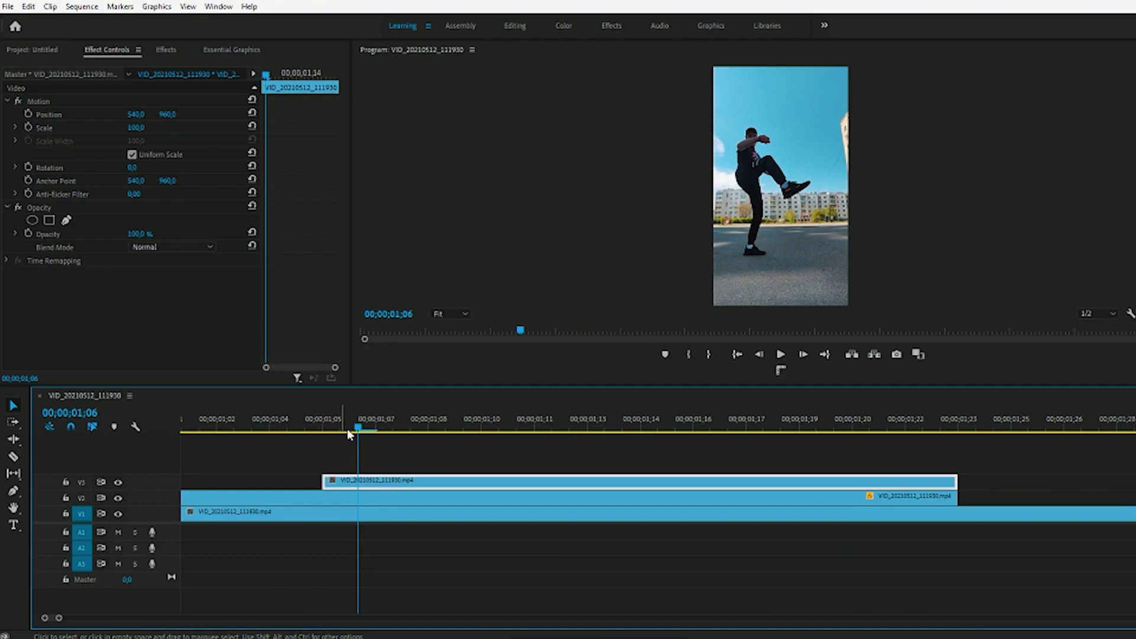
left_click(299, 432)
left_click_drag(299, 436, 452, 436)
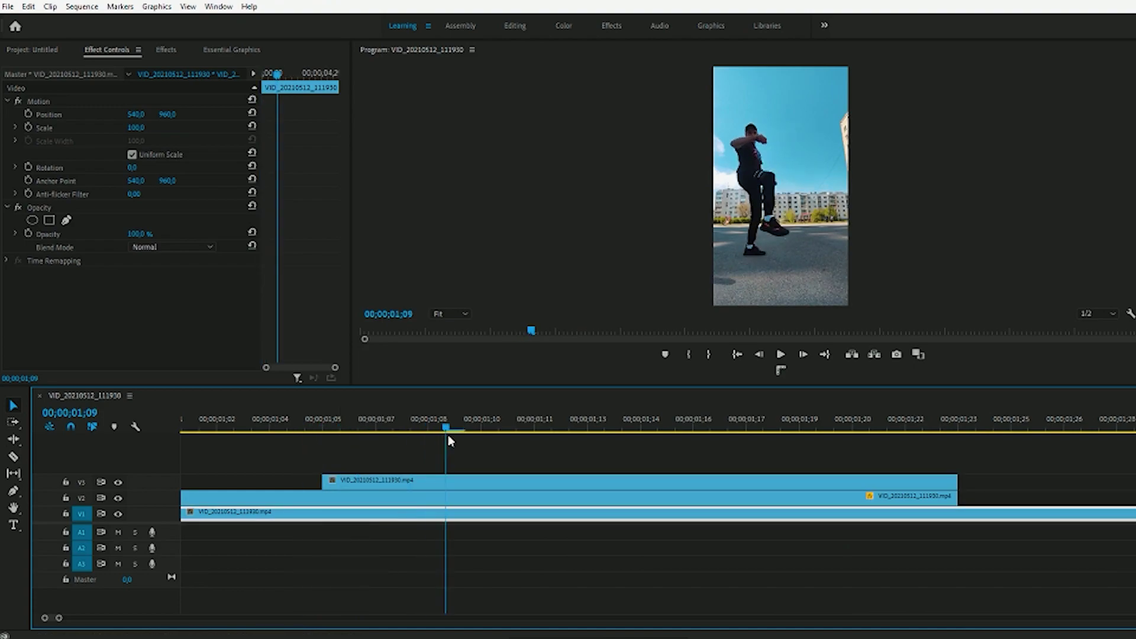
left_click(348, 439)
mouse_move(349, 443)
left_mouse_down()
mouse_move(471, 443)
mouse_move(423, 460)
mouse_move(941, 474)
left_mouse_up()
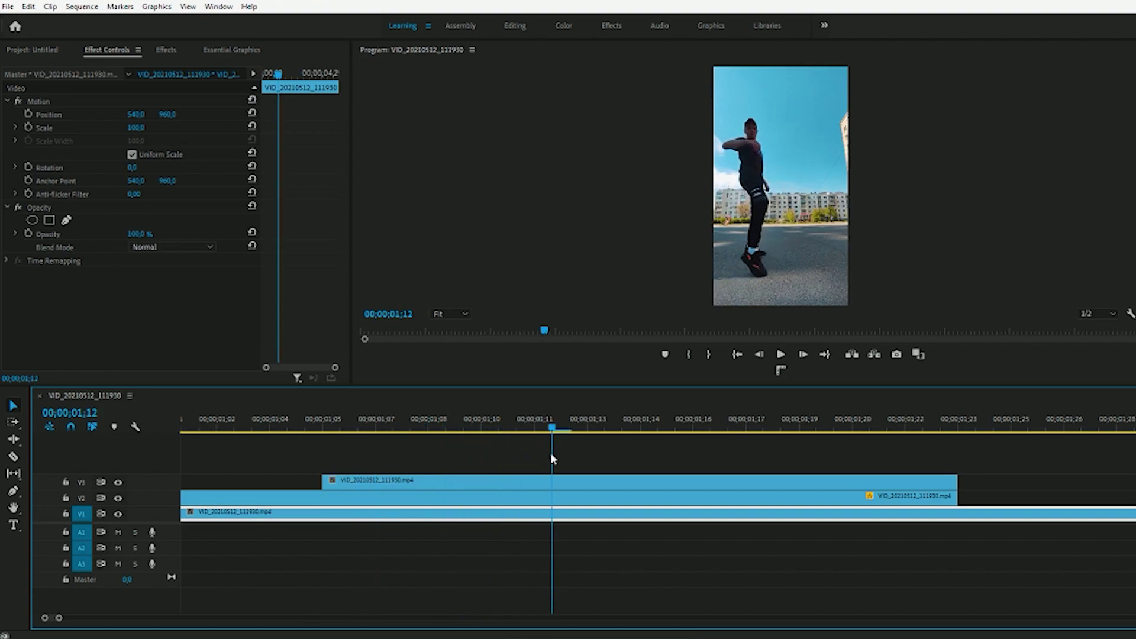
left_click(941, 480)
key("Up")
scroll(451, 578, "up", 5)
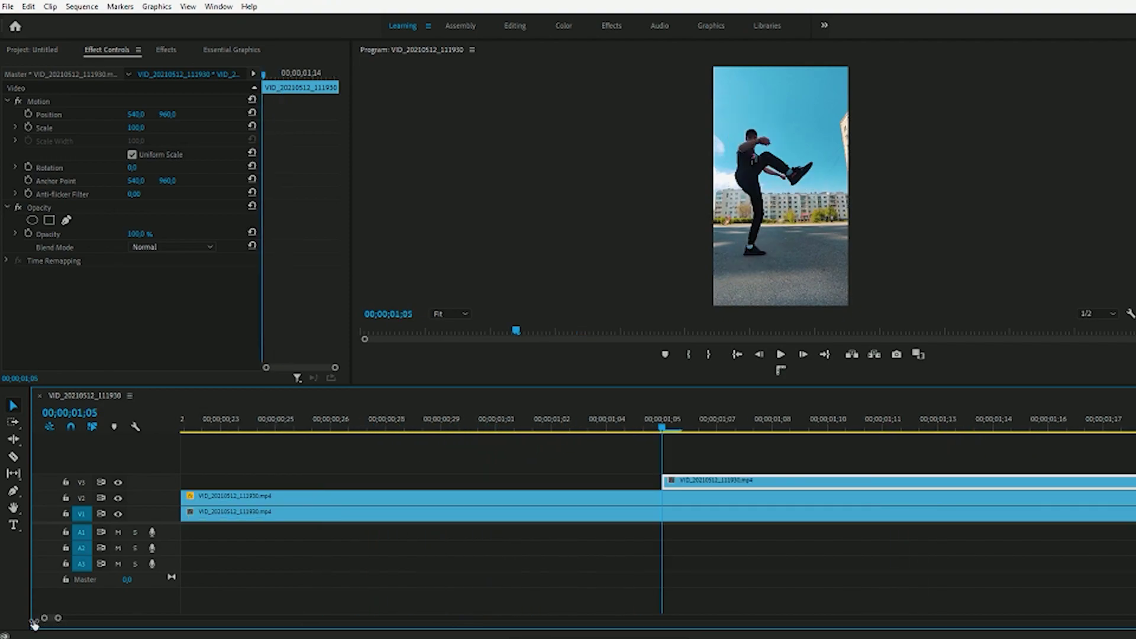
- Zoom the preview to 150%, add a free-draw Opacity mask to V3, and enable Mask Path keyframing
left_click(450, 314)
left_click(453, 412)
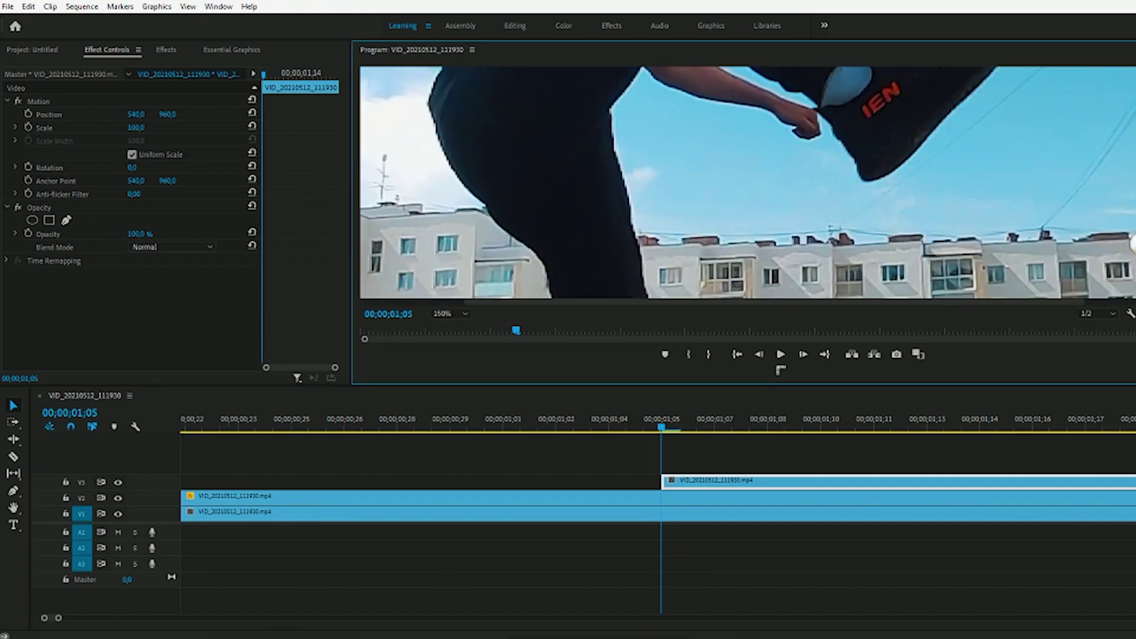
left_click(66, 221)
left_click(66, 221)
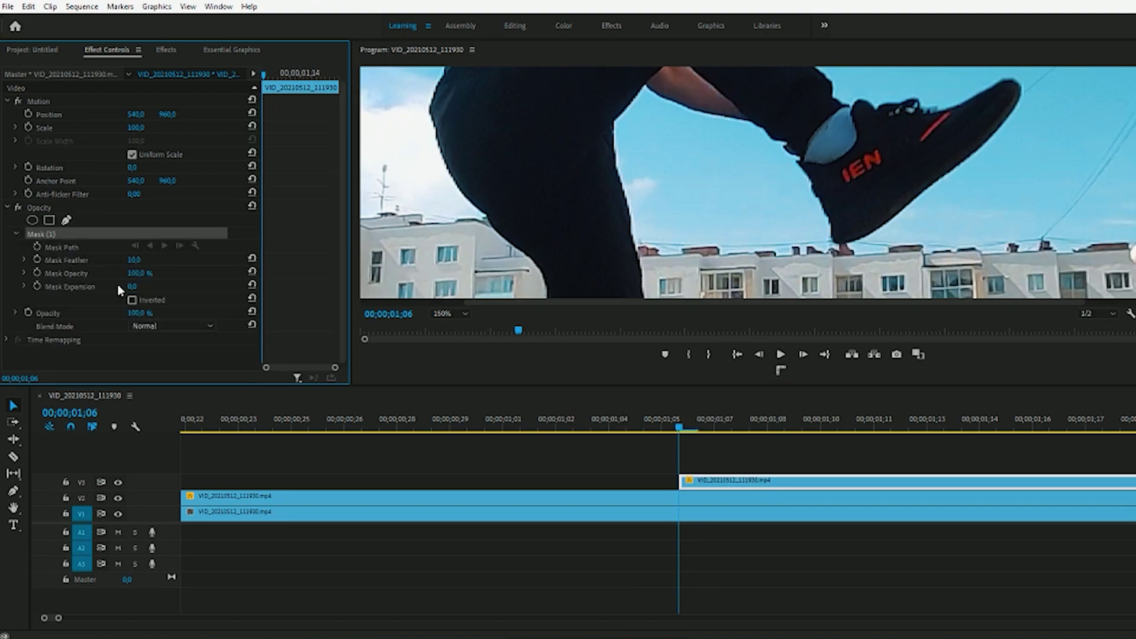
left_click(12, 490)
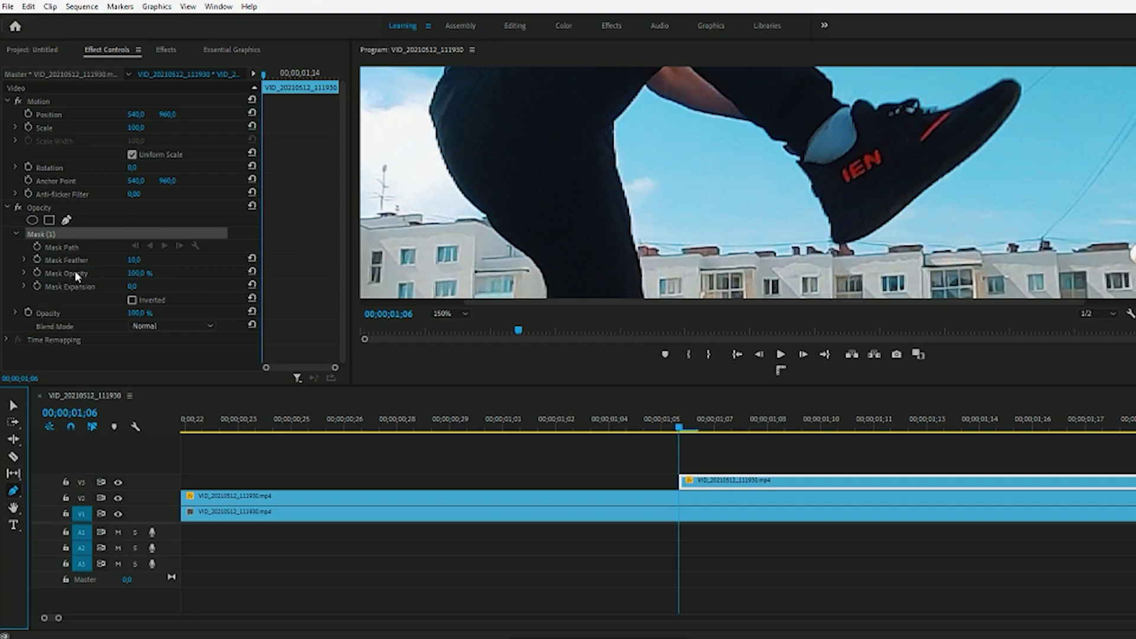
left_click(38, 247)
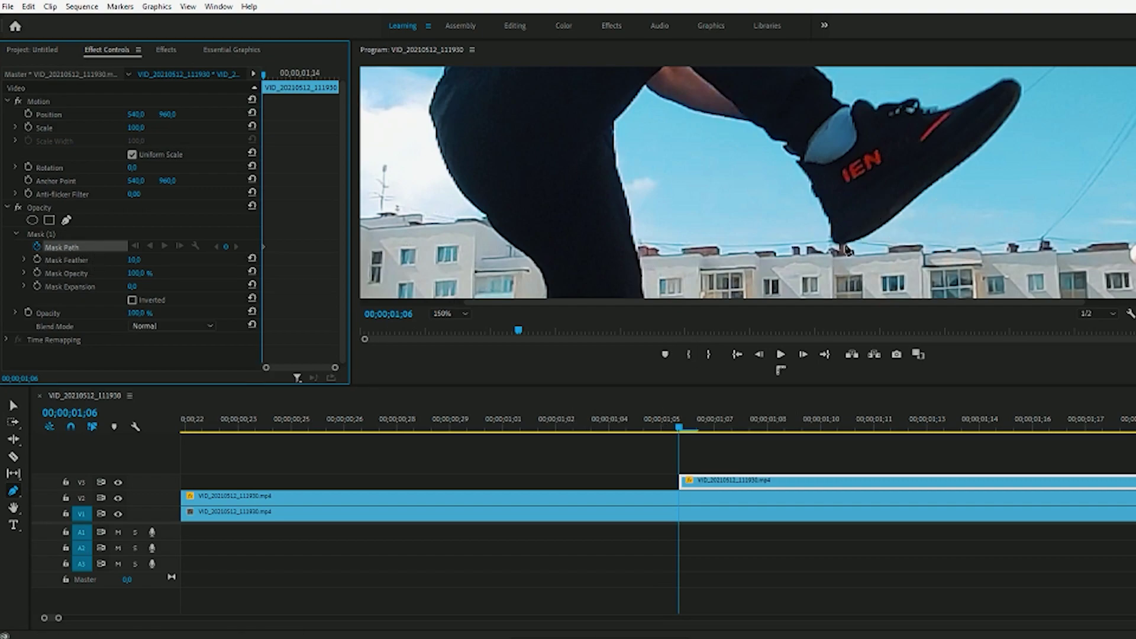
key("Right")
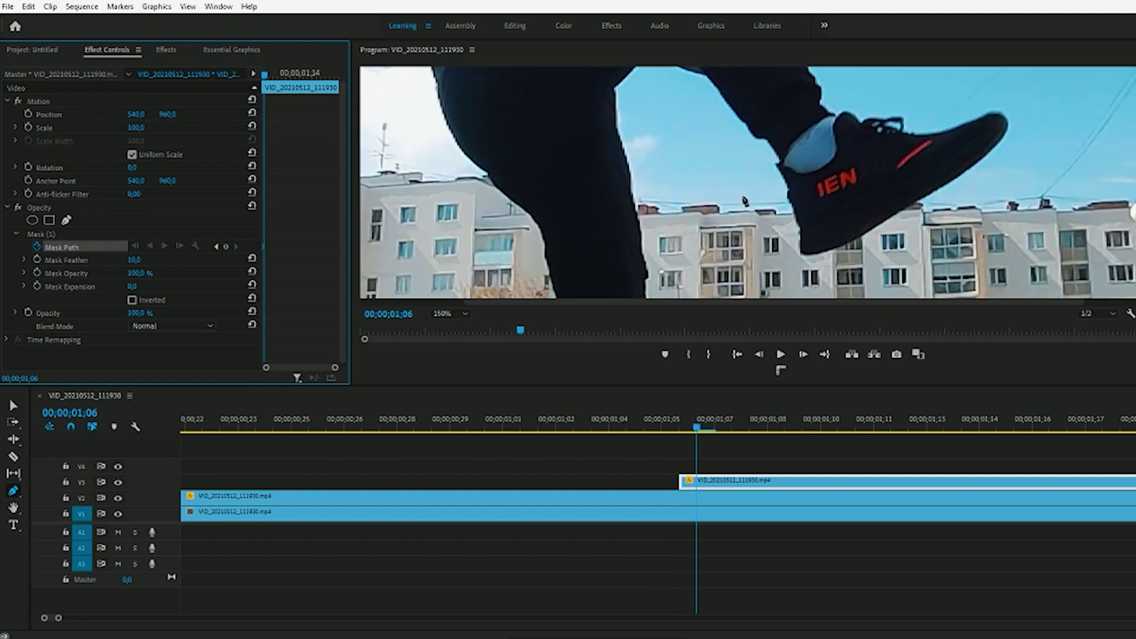
- Draw a four-point mask around the shoe and hide V2 to judge it
left_click(749, 193)
left_click(1082, 173)
left_click(987, 241)
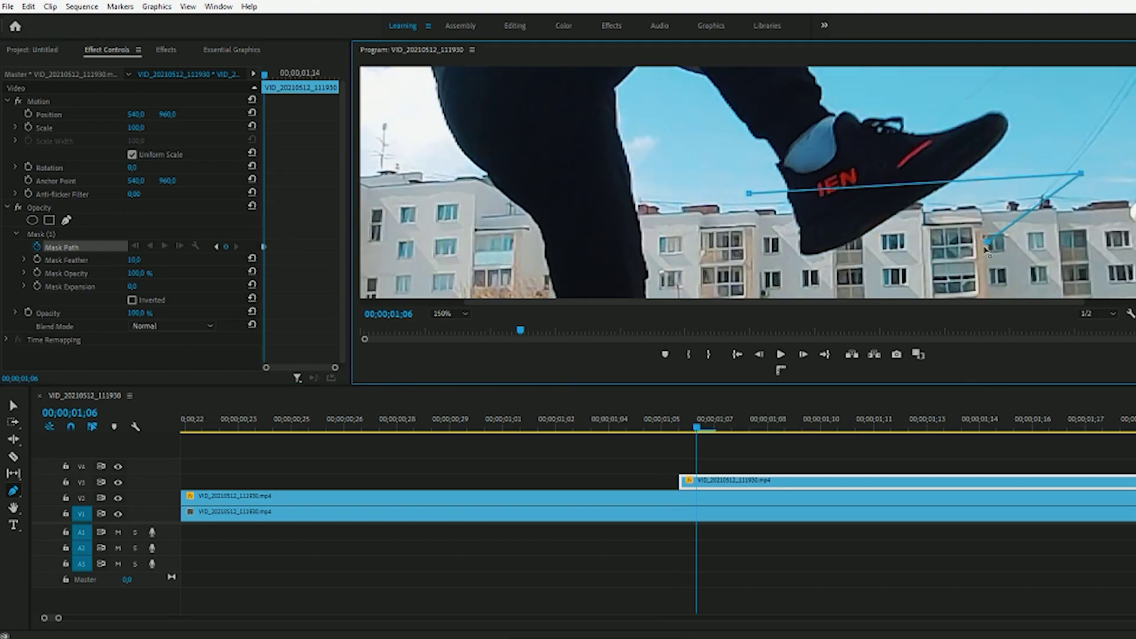
left_click(783, 291)
left_click(748, 195)
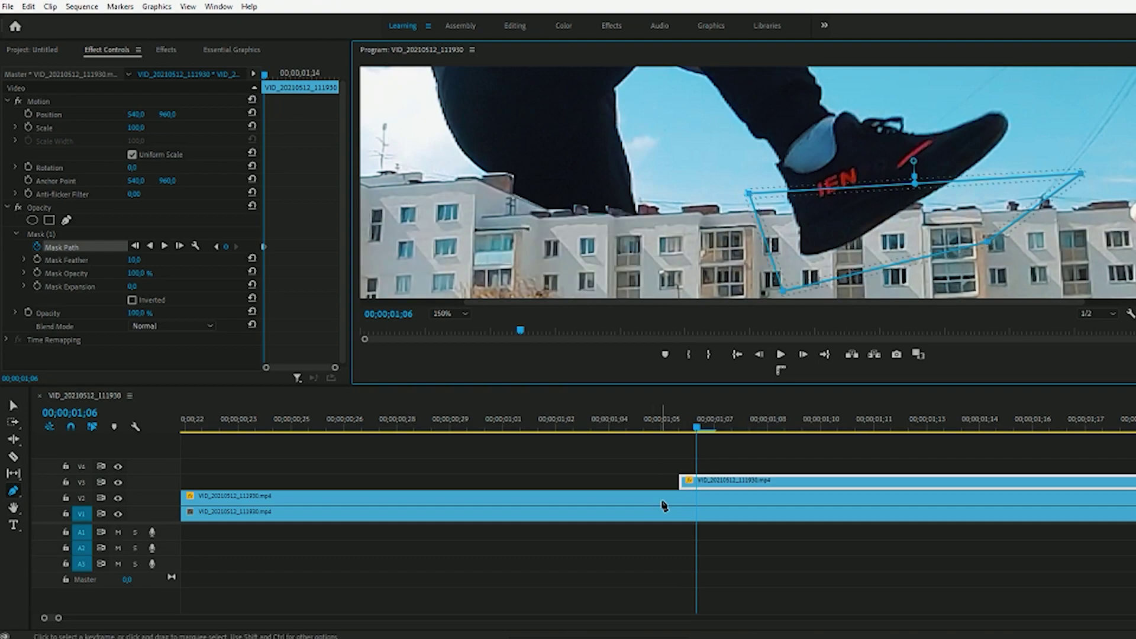
left_click(118, 498)
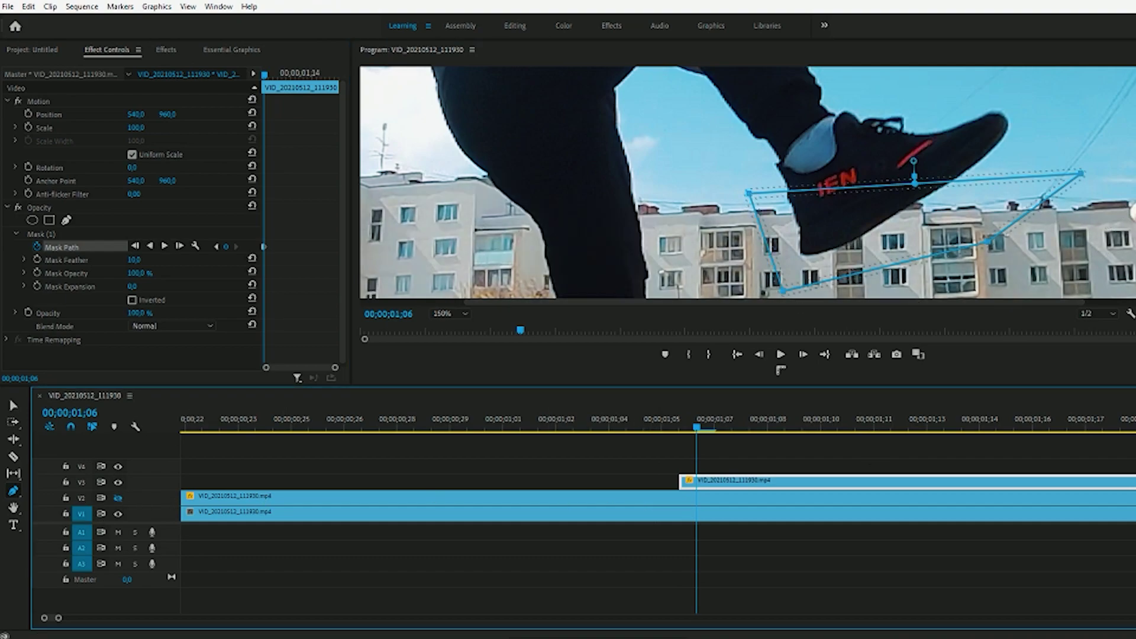
scroll(745, 183, "down", 2)
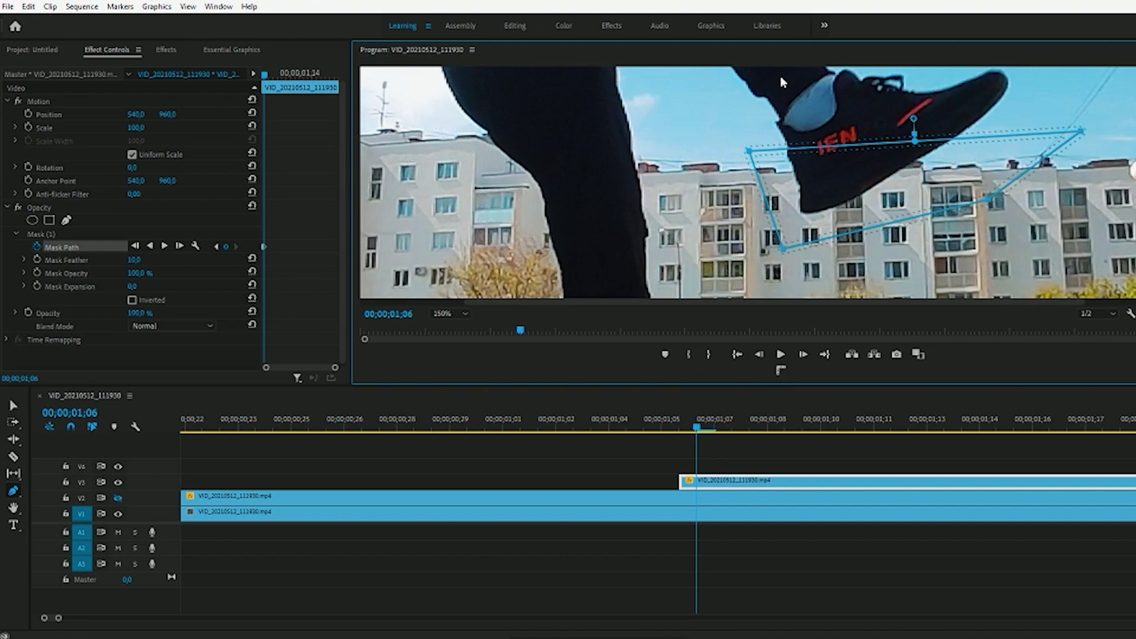
left_click_drag(699, 428, 715, 428)
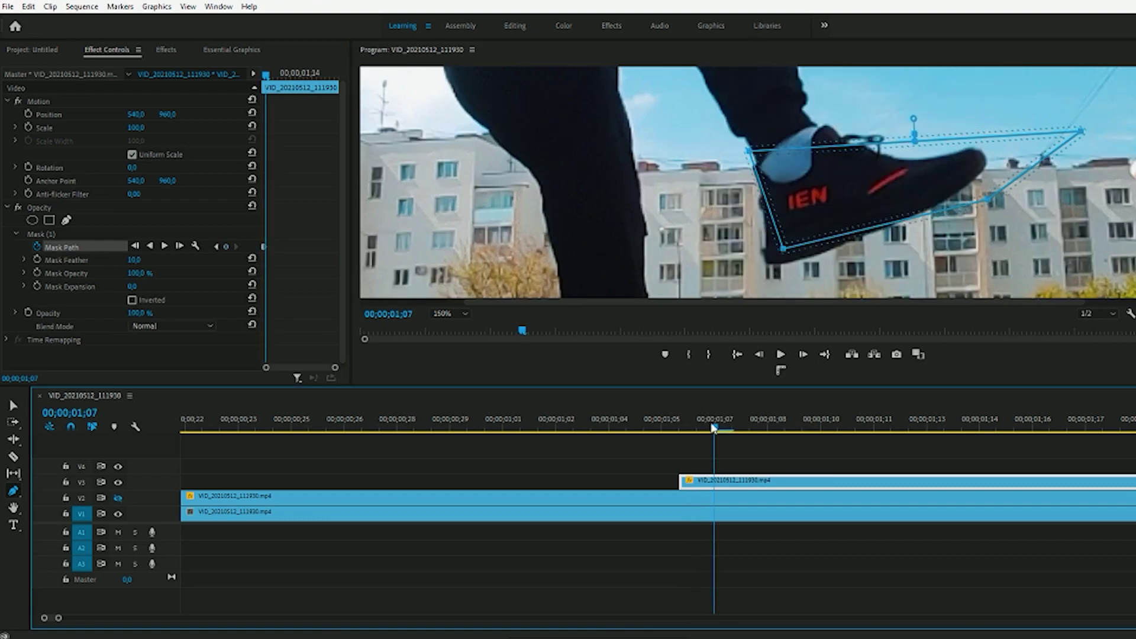
- Drag the mask corners outward and down so it encloses the foot and shoe
left_click_drag(786, 252, 747, 294)
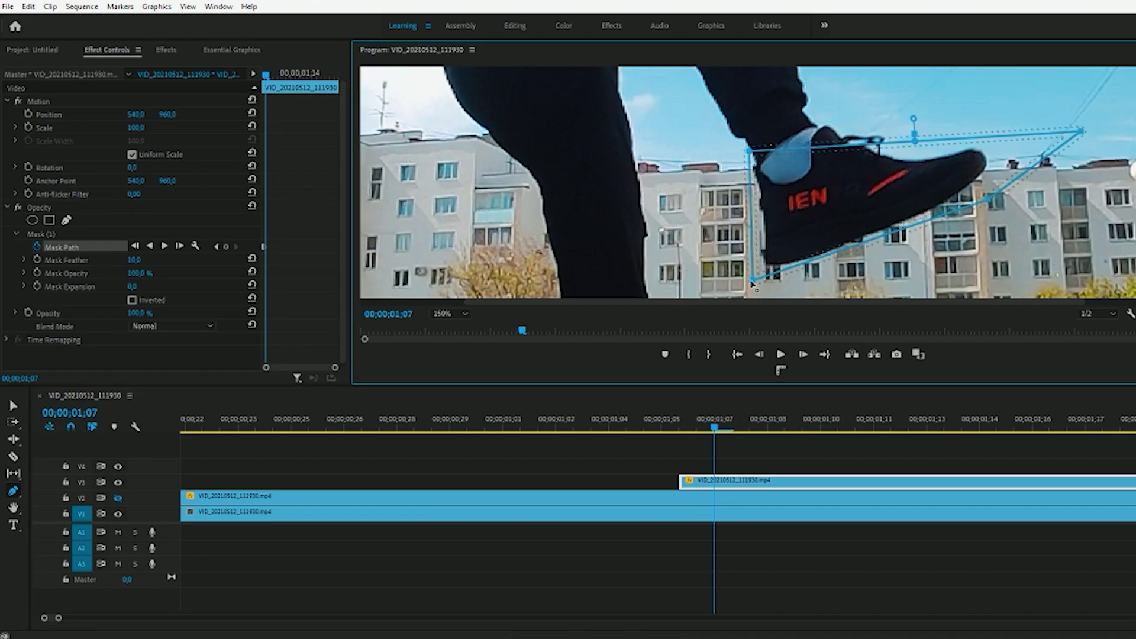
left_click_drag(1083, 139, 1122, 122)
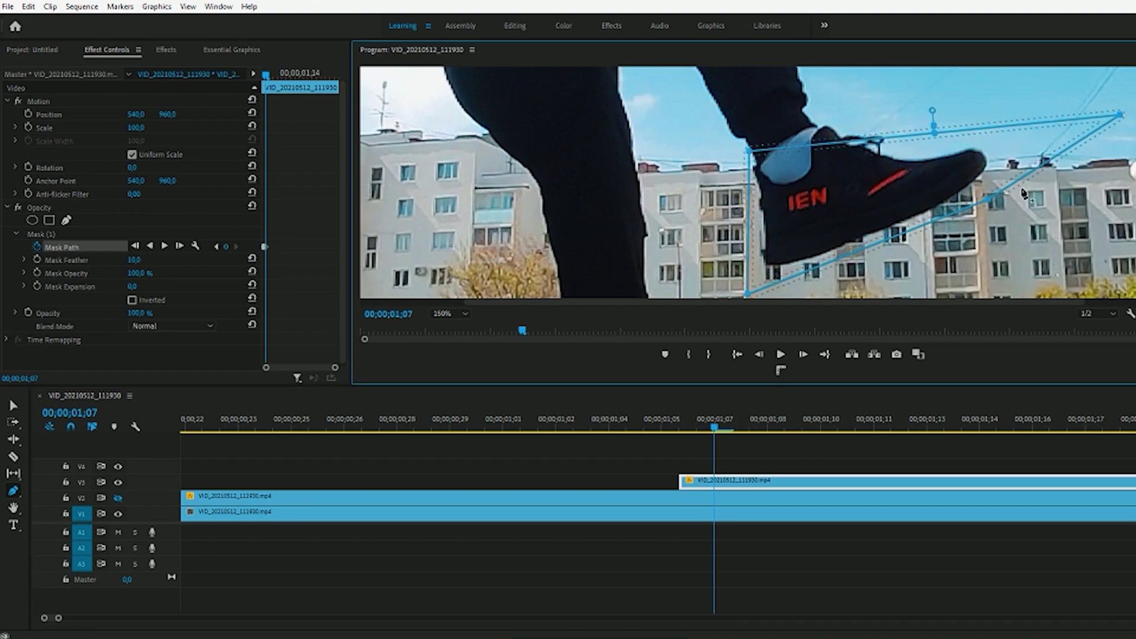
left_click_drag(985, 199, 1024, 245)
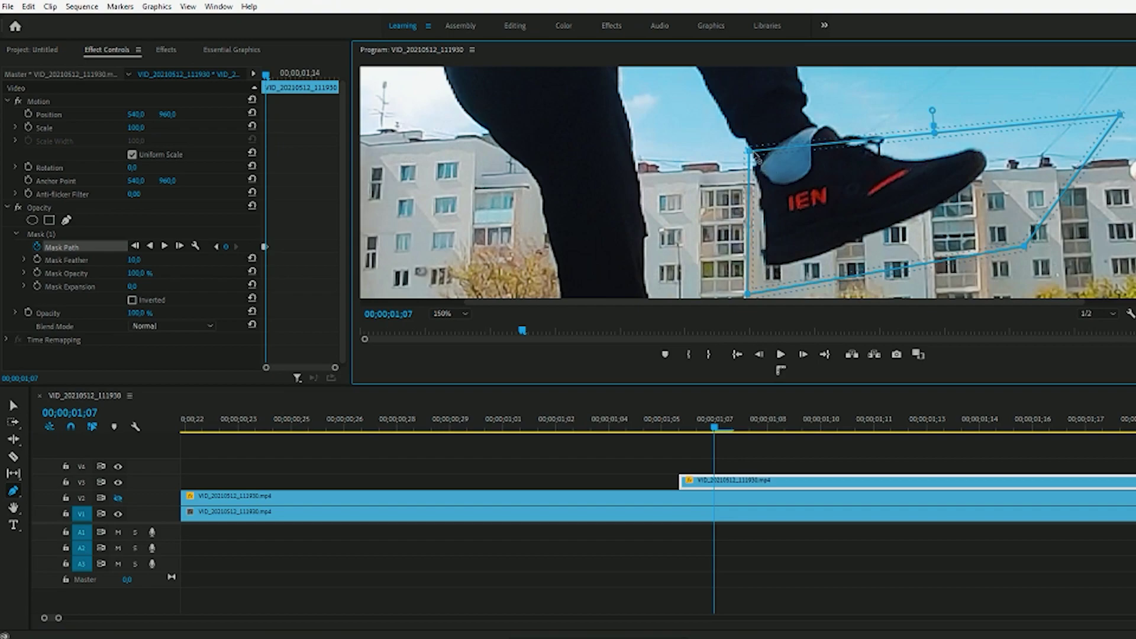
left_click_drag(755, 153, 732, 143)
left_click(732, 419)
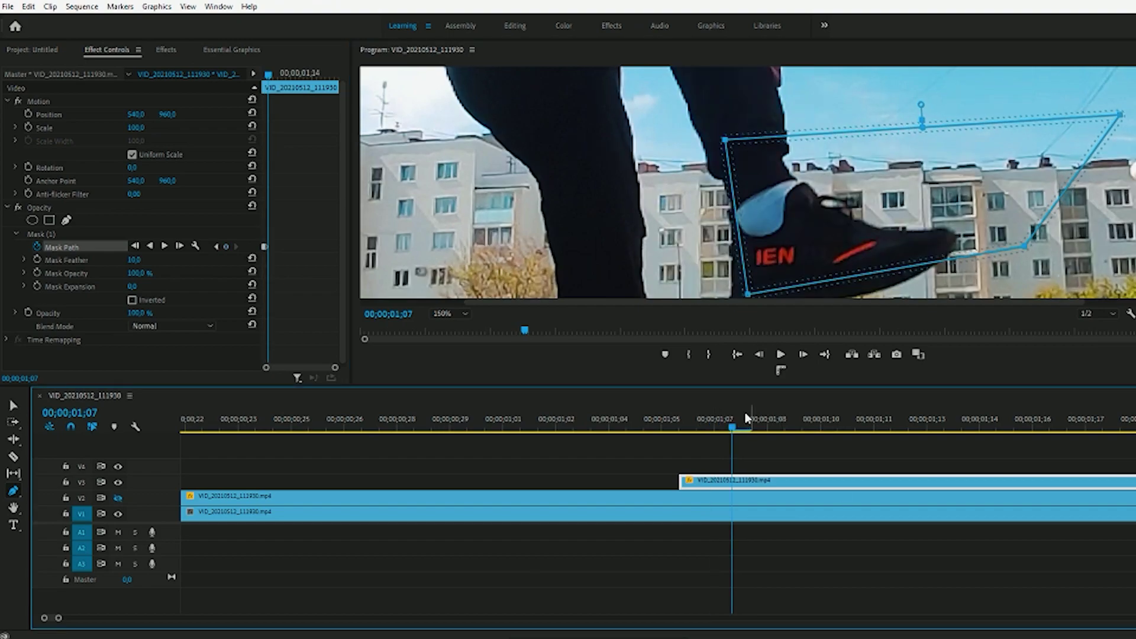
left_click_drag(735, 151, 678, 155)
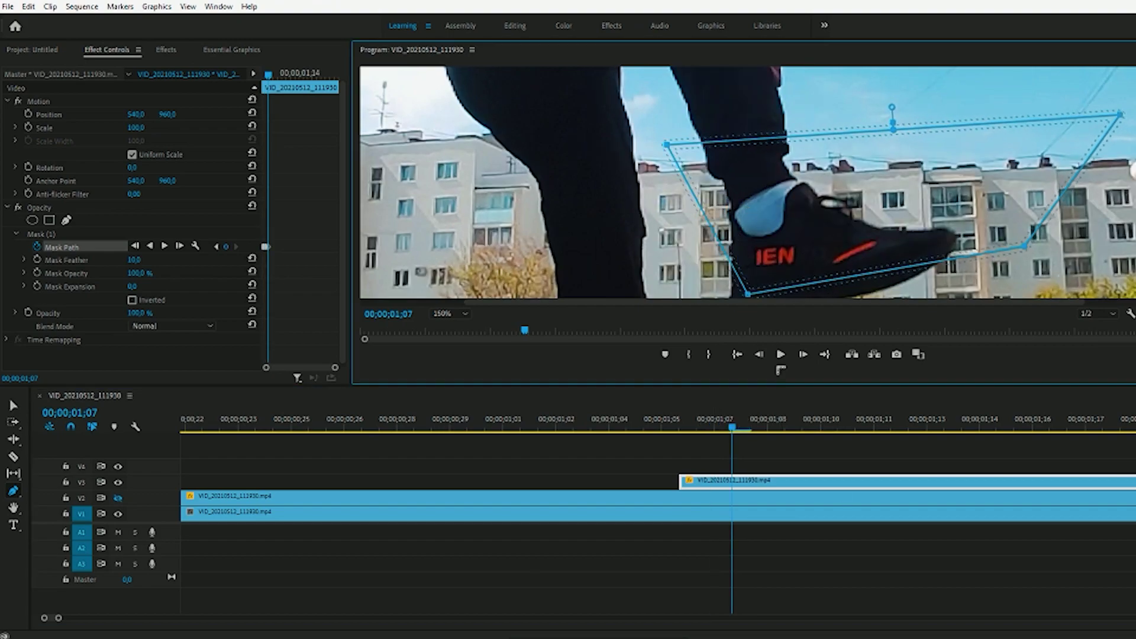
scroll(749, 237, "down", 3)
left_click_drag(746, 190, 710, 242)
left_click_drag(1026, 140, 1035, 212)
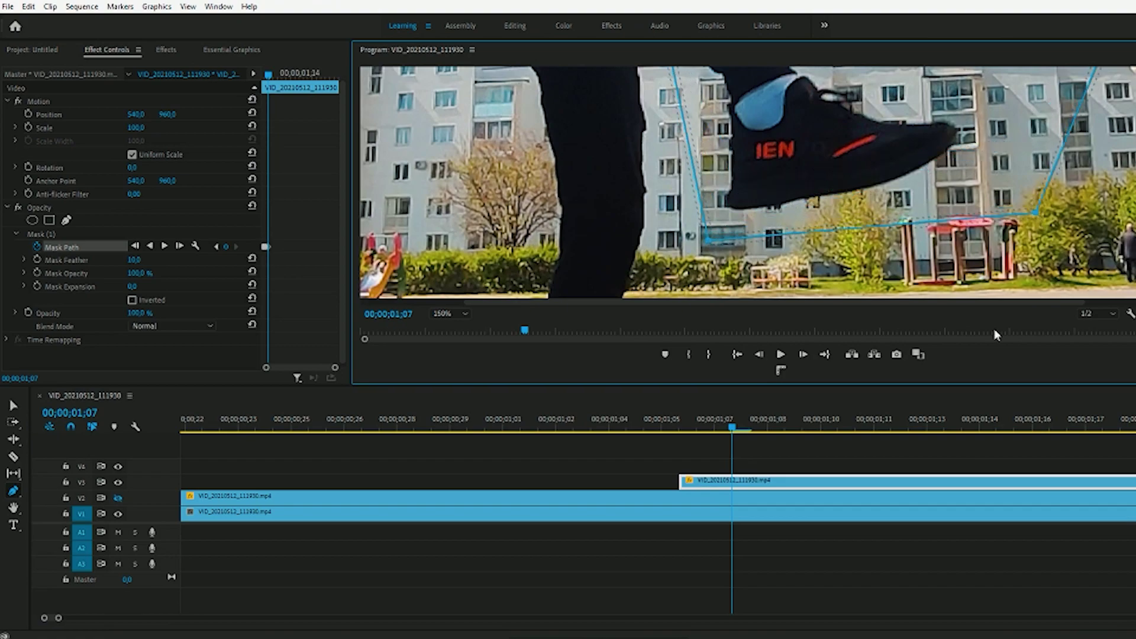
- At frame 01;08, reshape the mask with a new top point following the leg
left_click(755, 425)
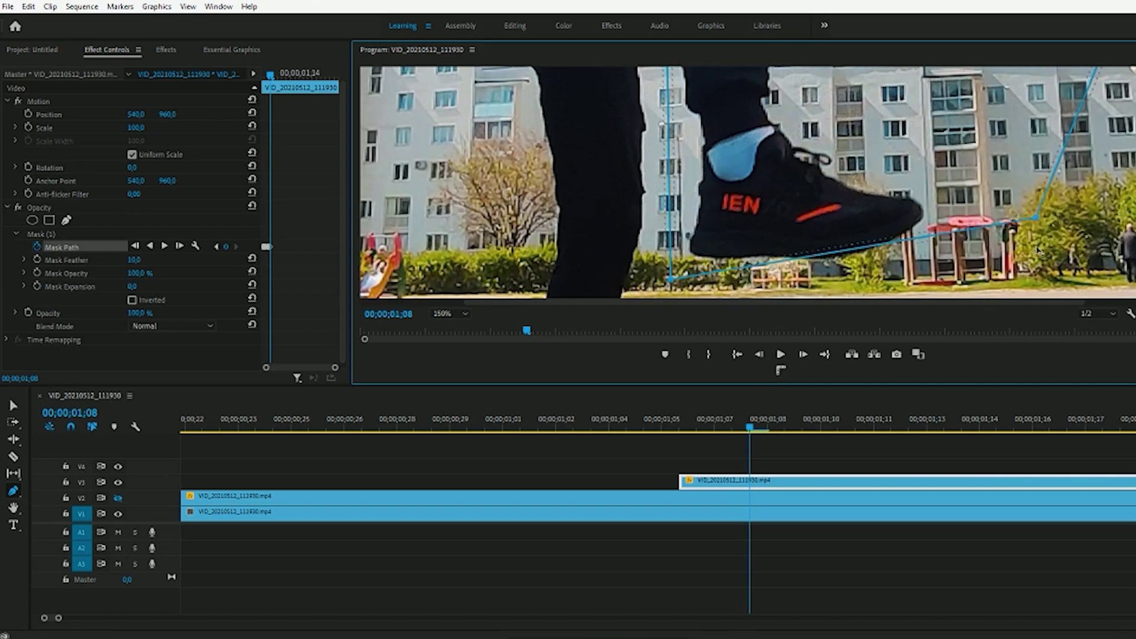
key("Right")
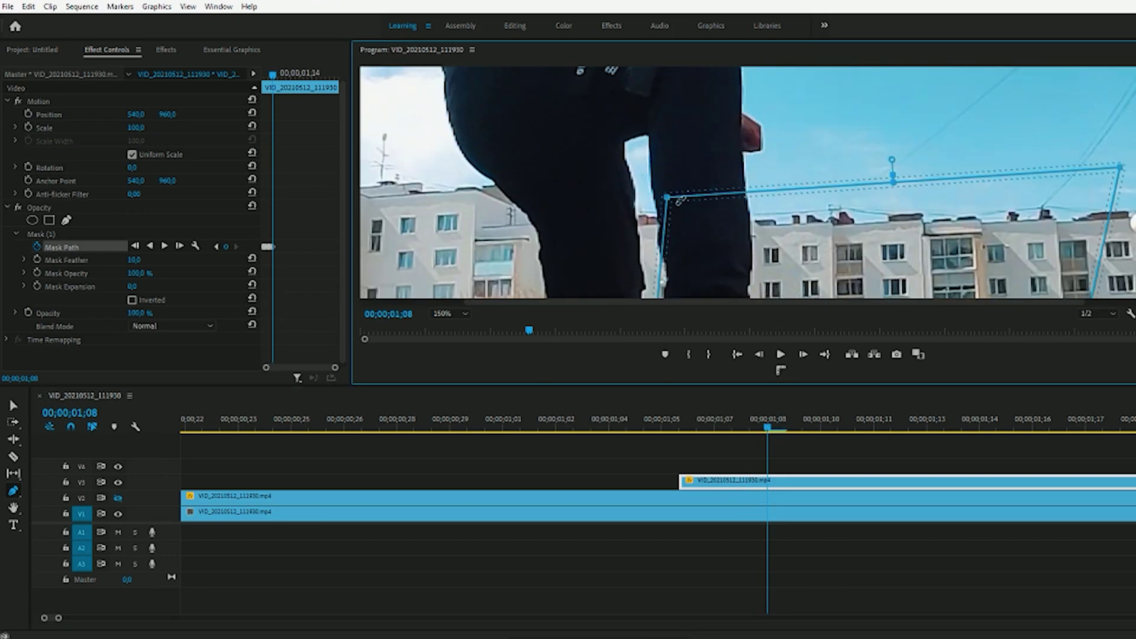
left_click(739, 194)
left_click_drag(668, 198, 644, 198)
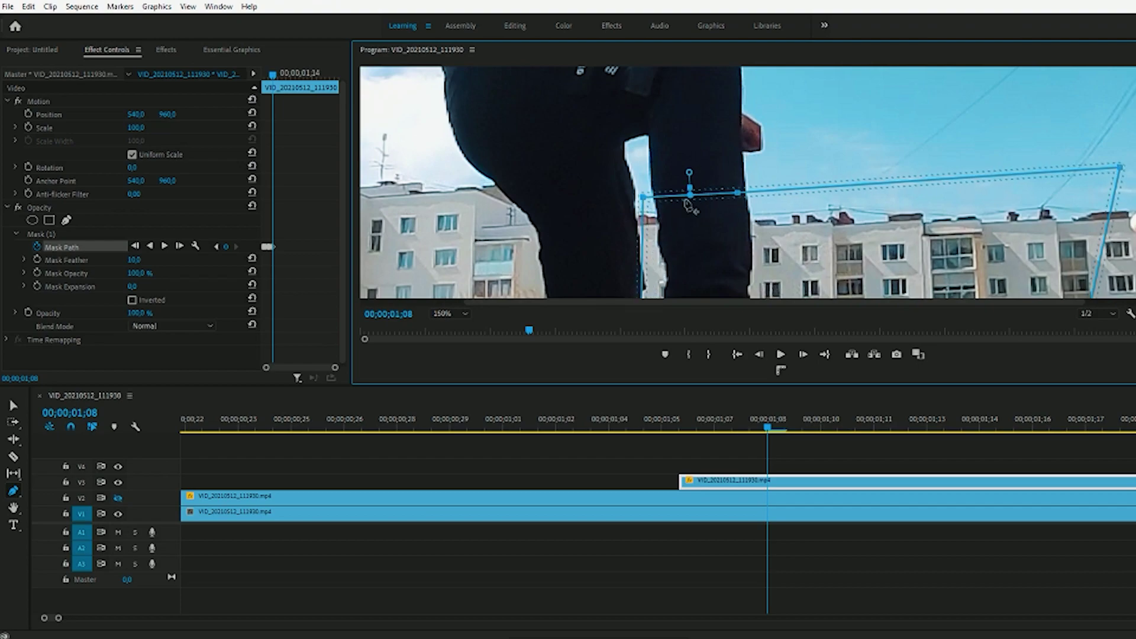
left_click_drag(739, 194, 783, 224)
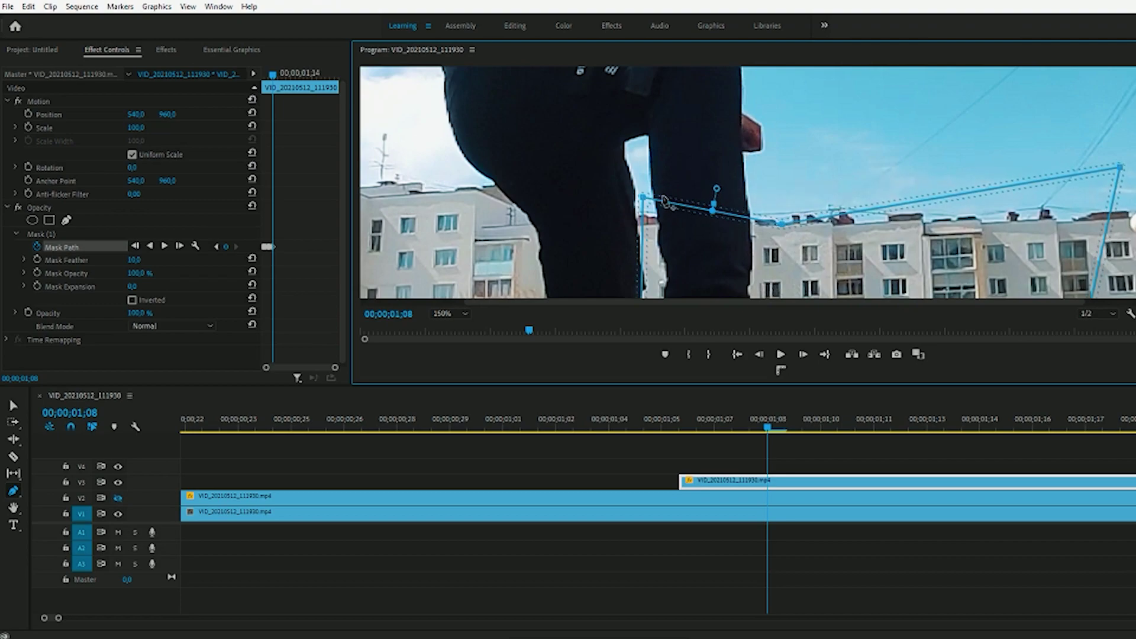
left_click_drag(642, 199, 646, 219)
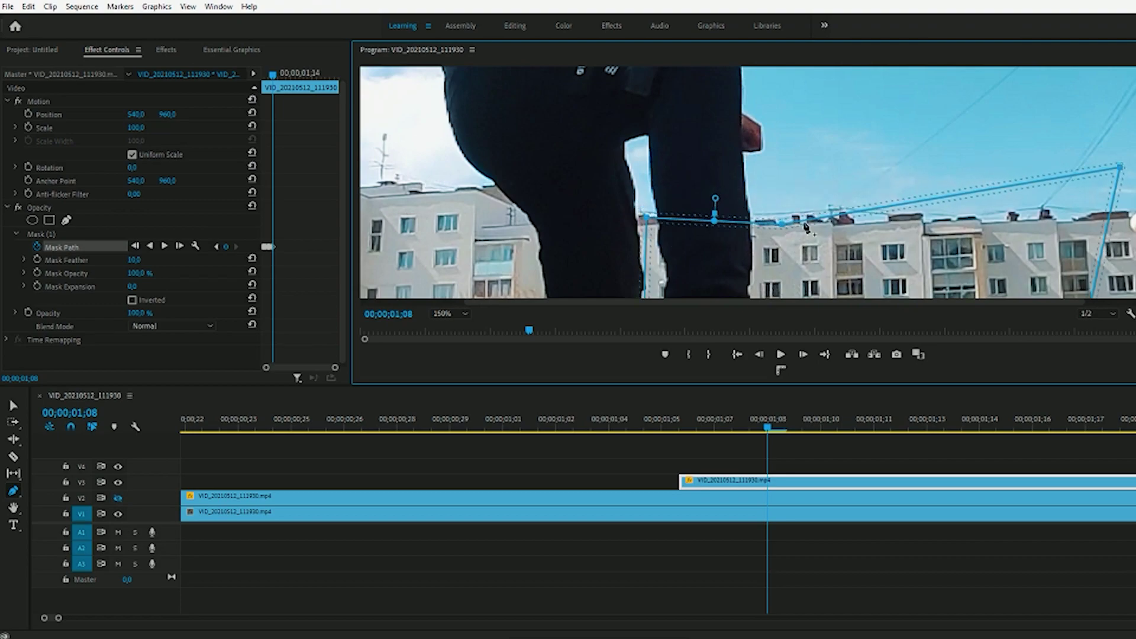
scroll(747, 181, "down", 3)
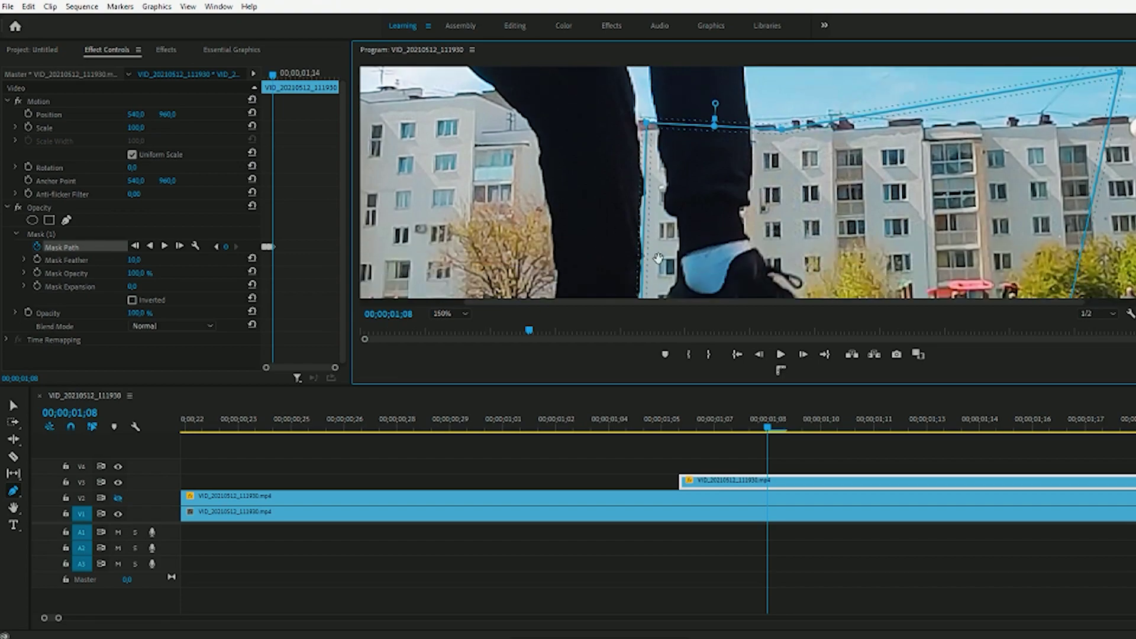
left_click_drag(645, 238, 663, 247)
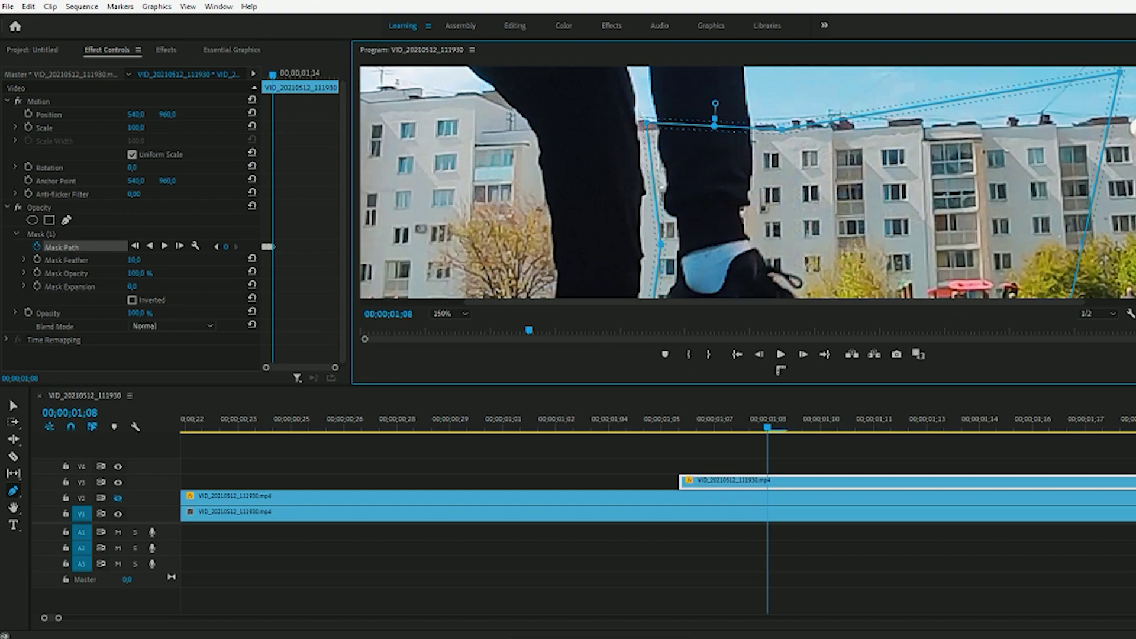
scroll(632, 244, "down", 5)
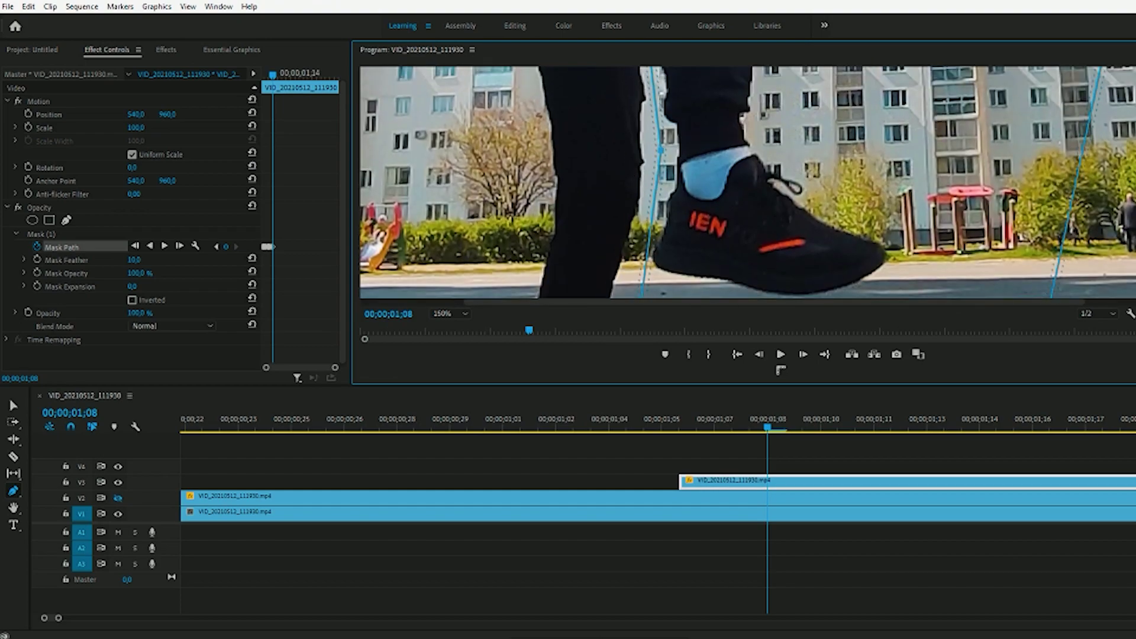
- Set Mask Feather to 0, go to frame 01;09, and pull the lower-right mask point toward the shoe
left_click(139, 265)
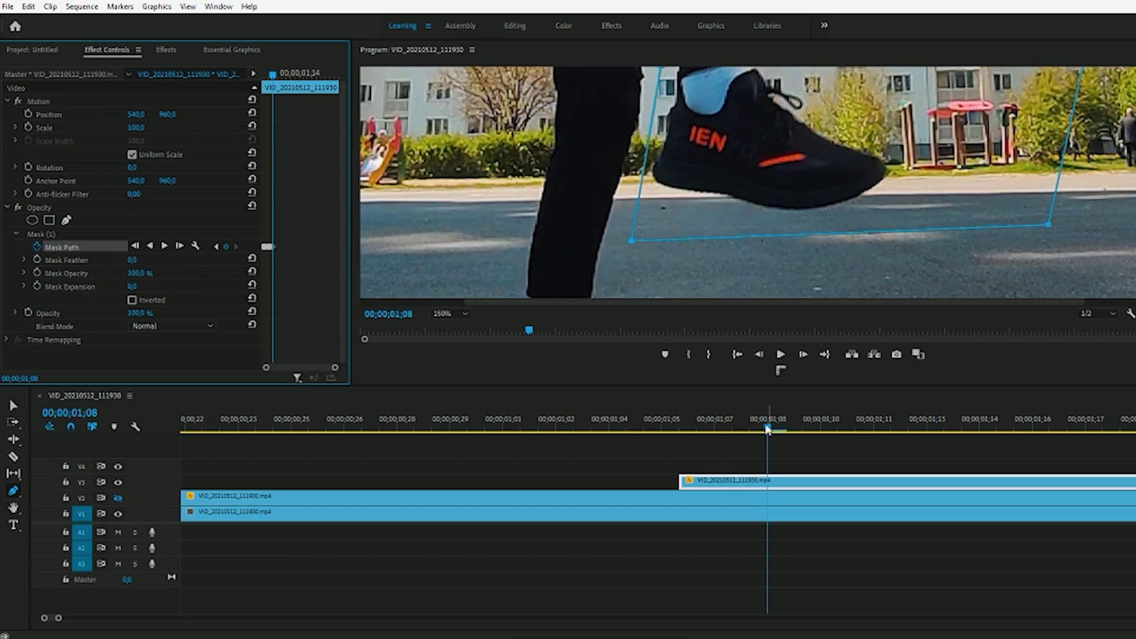
left_click_drag(767, 427, 785, 427)
left_click_drag(1052, 226, 885, 319)
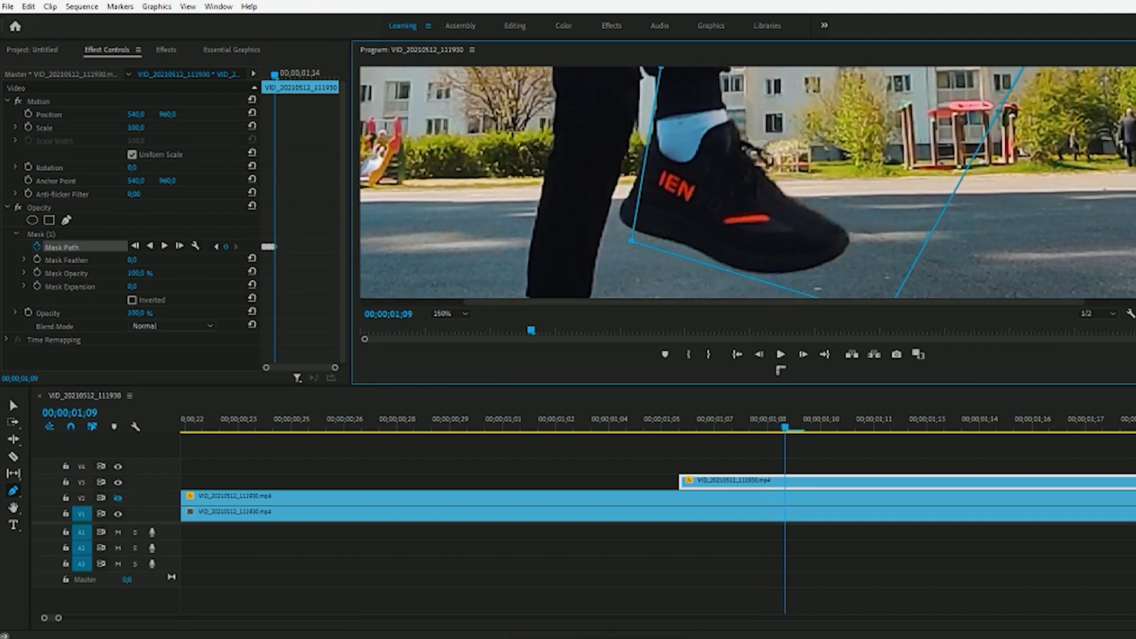
scroll(685, 171, "down", 3)
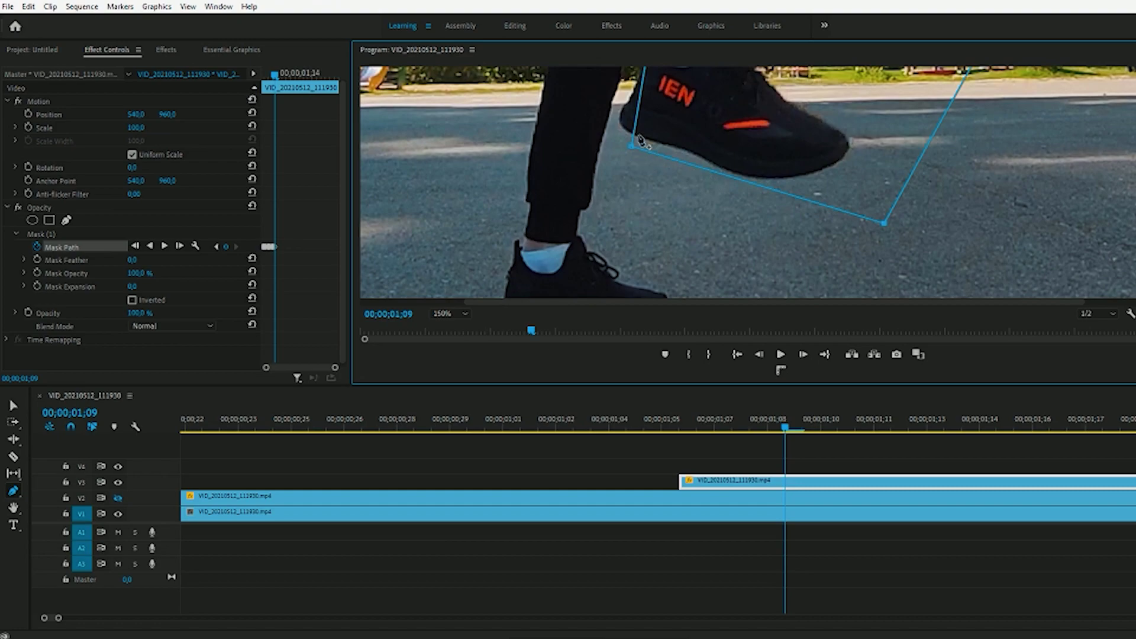
scroll(723, 114, "up", 3)
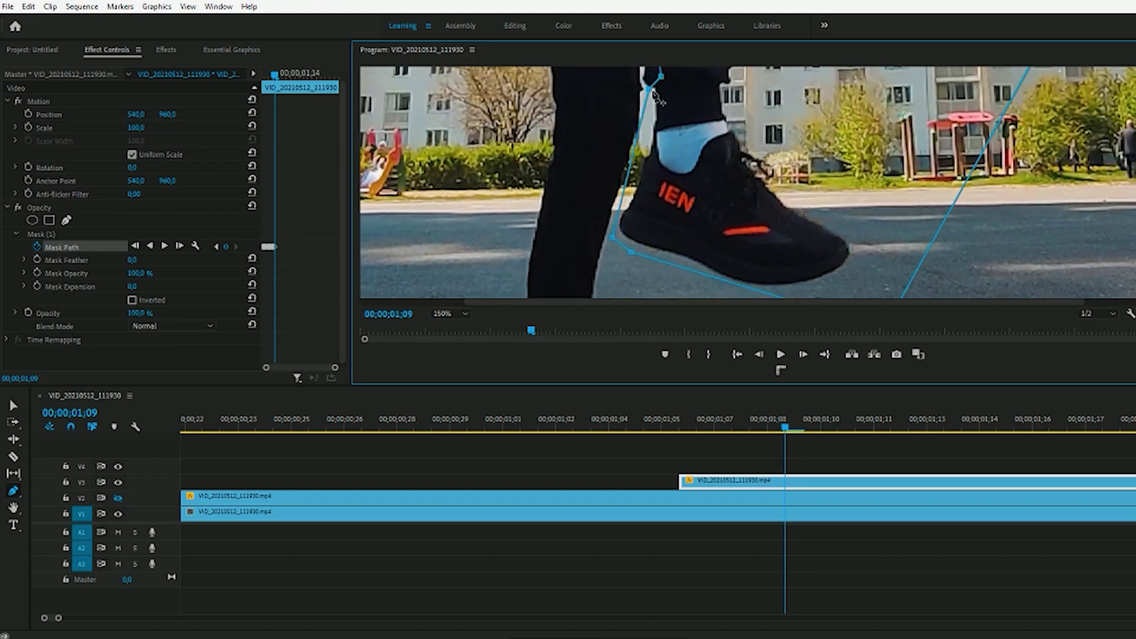
- Fit the heel and leg mask points onto the leg edge and shoe top
key("Right")
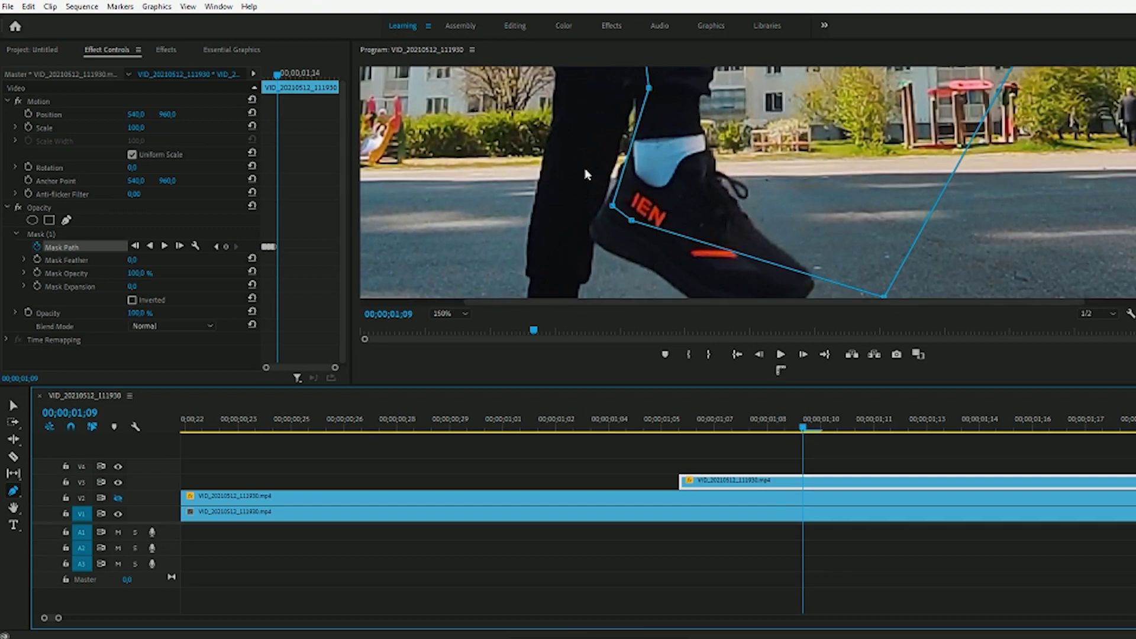
left_click_drag(610, 209, 603, 222)
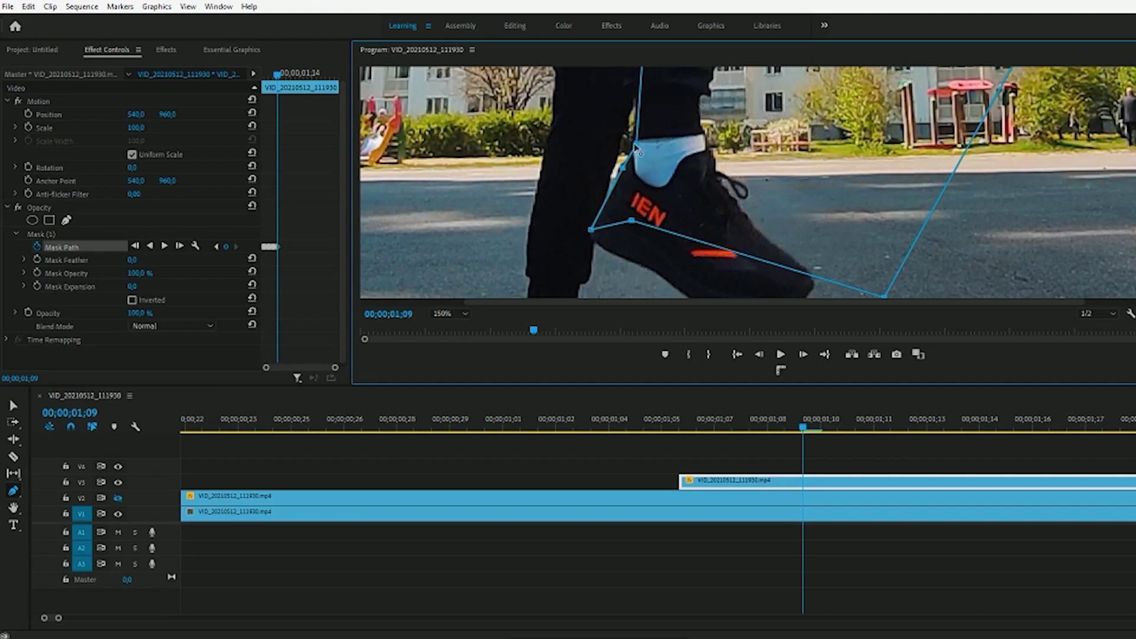
scroll(747, 181, "up", 3)
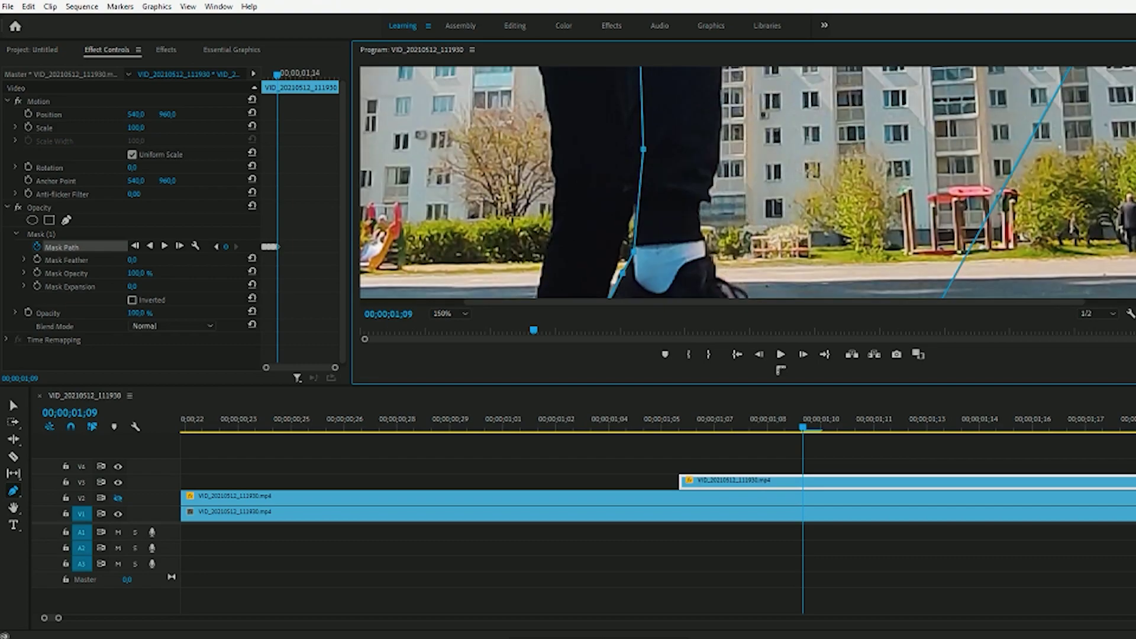
left_click_drag(641, 154, 630, 199)
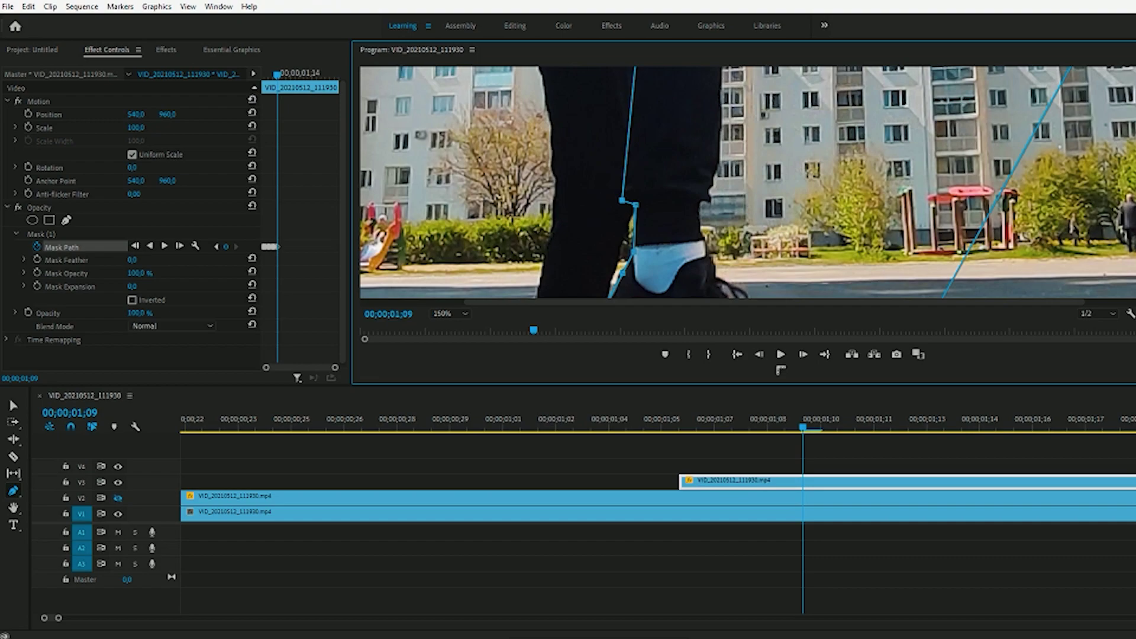
scroll(1038, 197, "up", 1)
scroll(1038, 197, "up", 2)
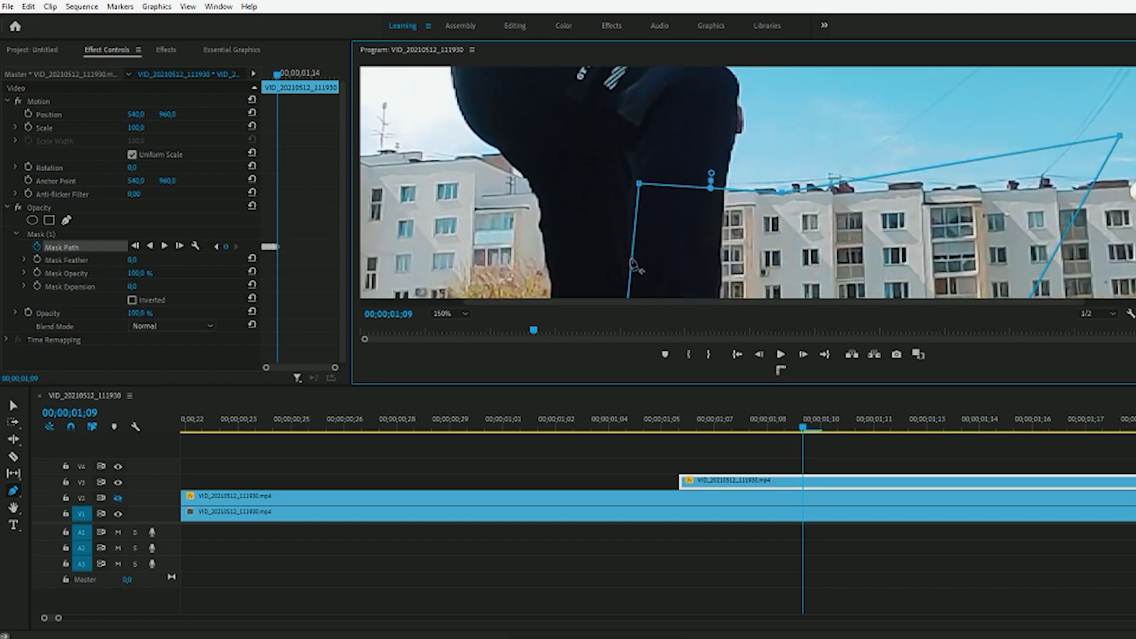
left_click_drag(639, 194, 630, 189)
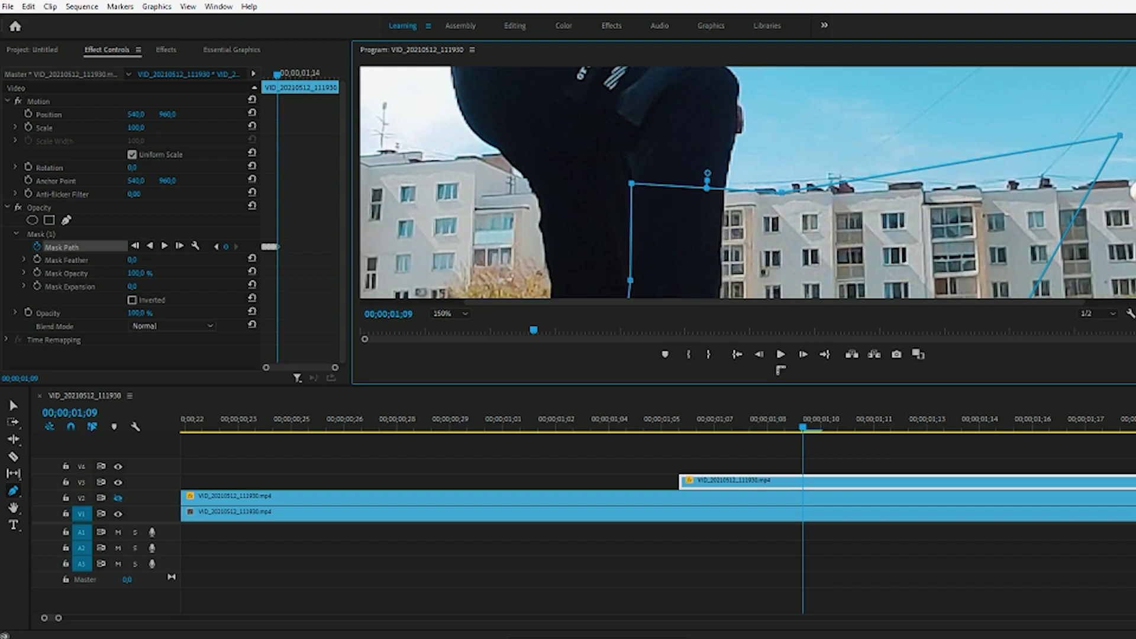
scroll(688, 172, "down", 5)
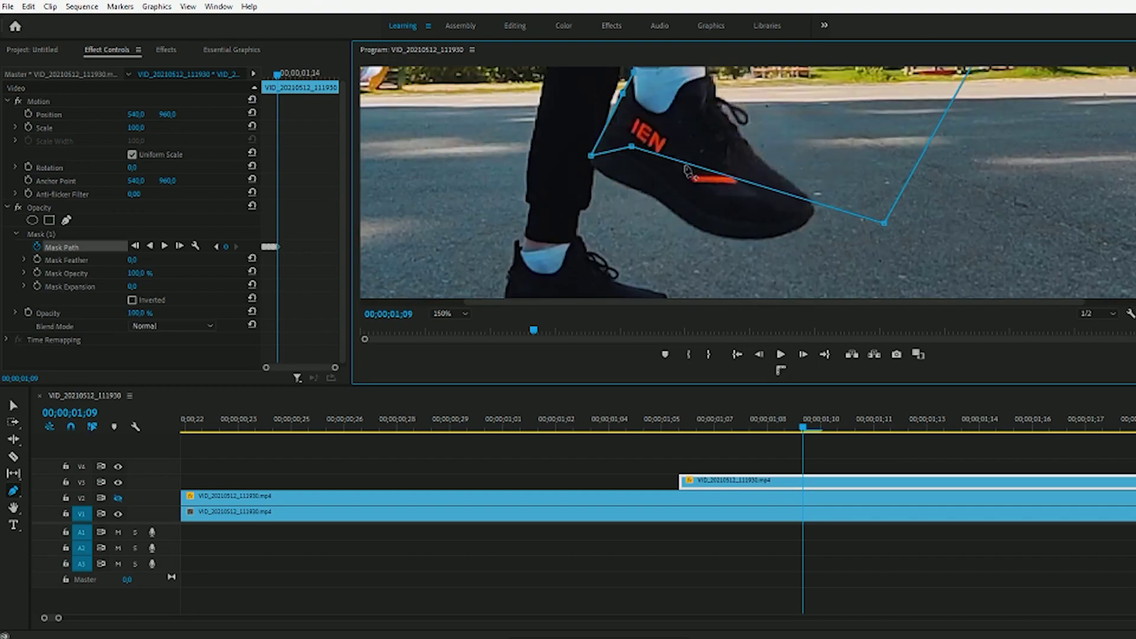
left_click_drag(631, 148, 608, 214)
left_click_drag(884, 223, 876, 319)
scroll(769, 236, "up", 3)
scroll(769, 237, "down", 3)
scroll(739, 236, "up", 5)
- At frame 01;10, add a mask point and fit the vertices along the shoe's sole and leg
scroll(740, 237, "down", 6)
key("Right")
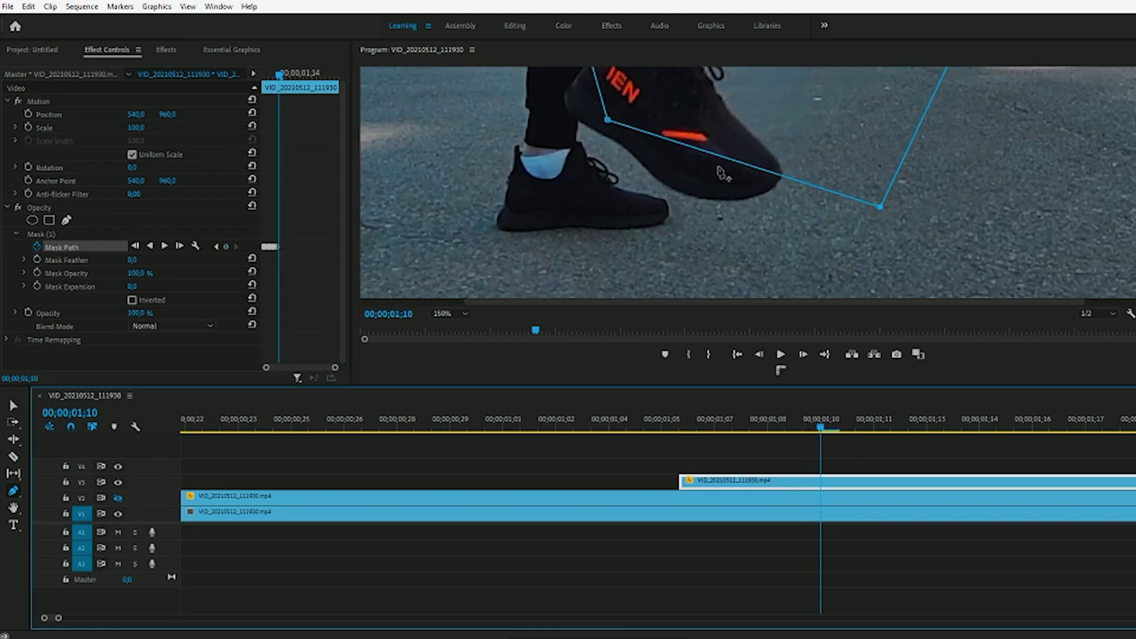
left_click_drag(781, 175, 758, 231)
left_click(814, 217)
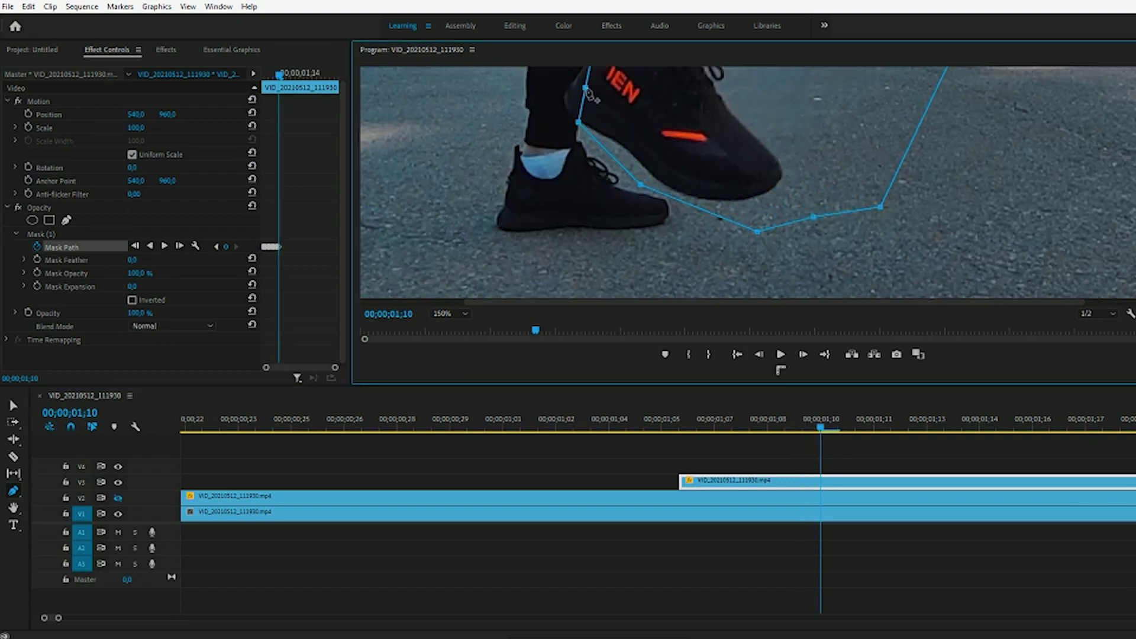
scroll(625, 202, "up", 3)
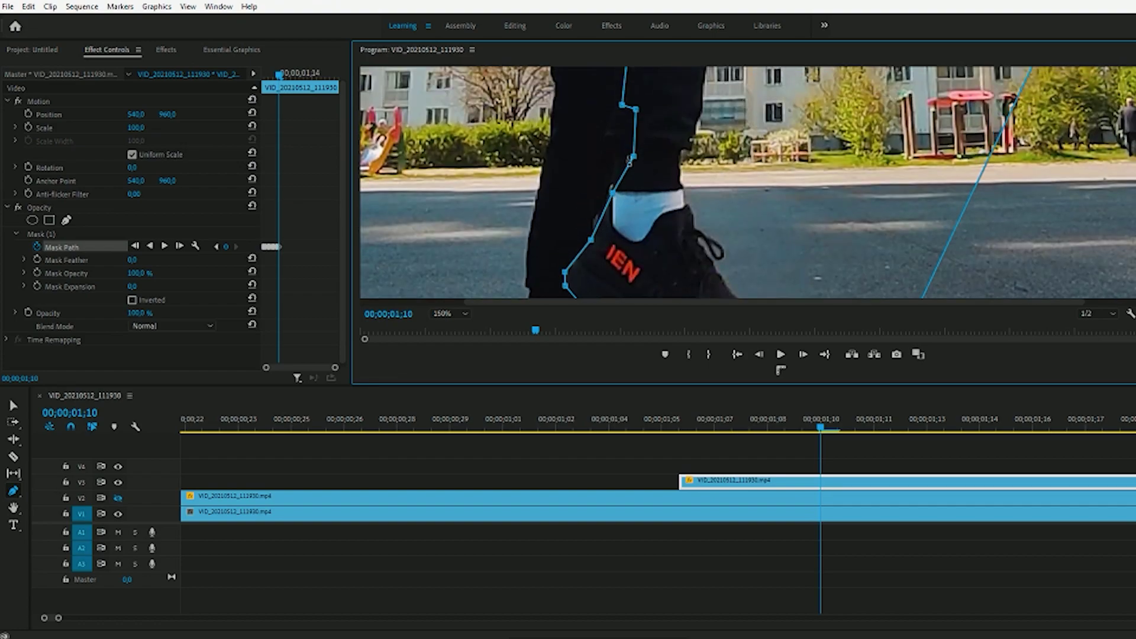
scroll(642, 218, "up", 5)
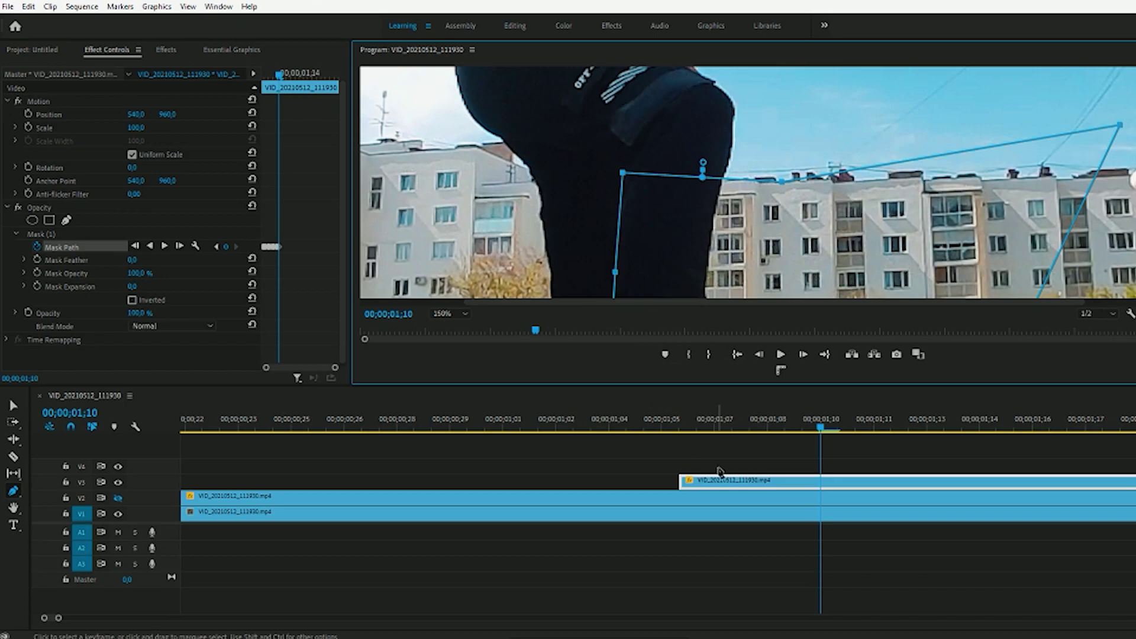
left_click_drag(821, 427, 839, 427)
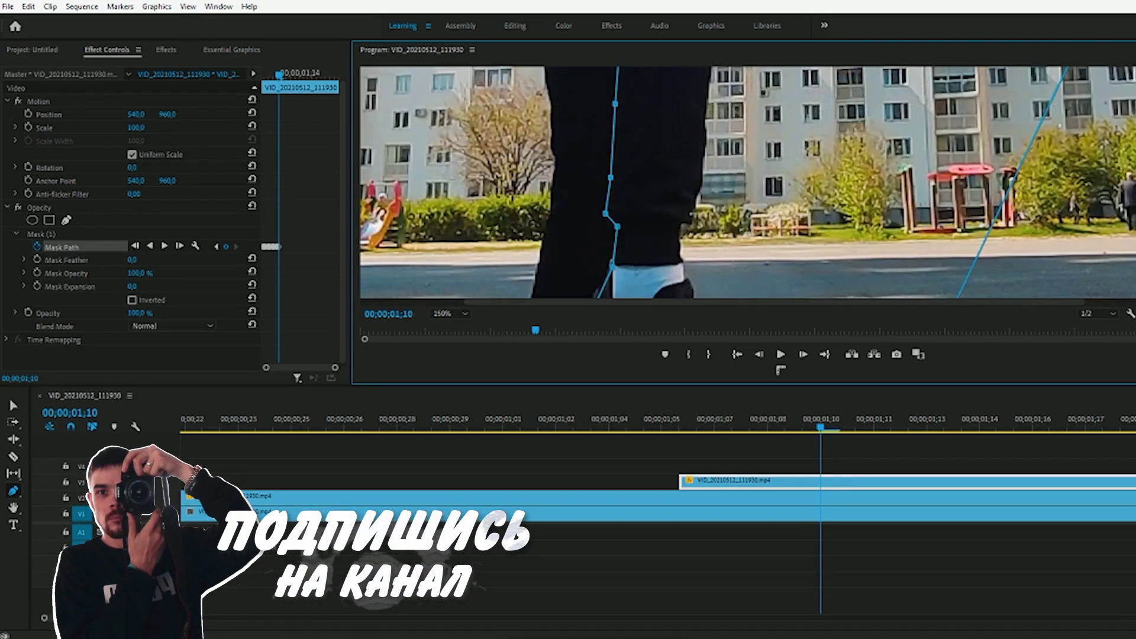
scroll(611, 185, "down", 5)
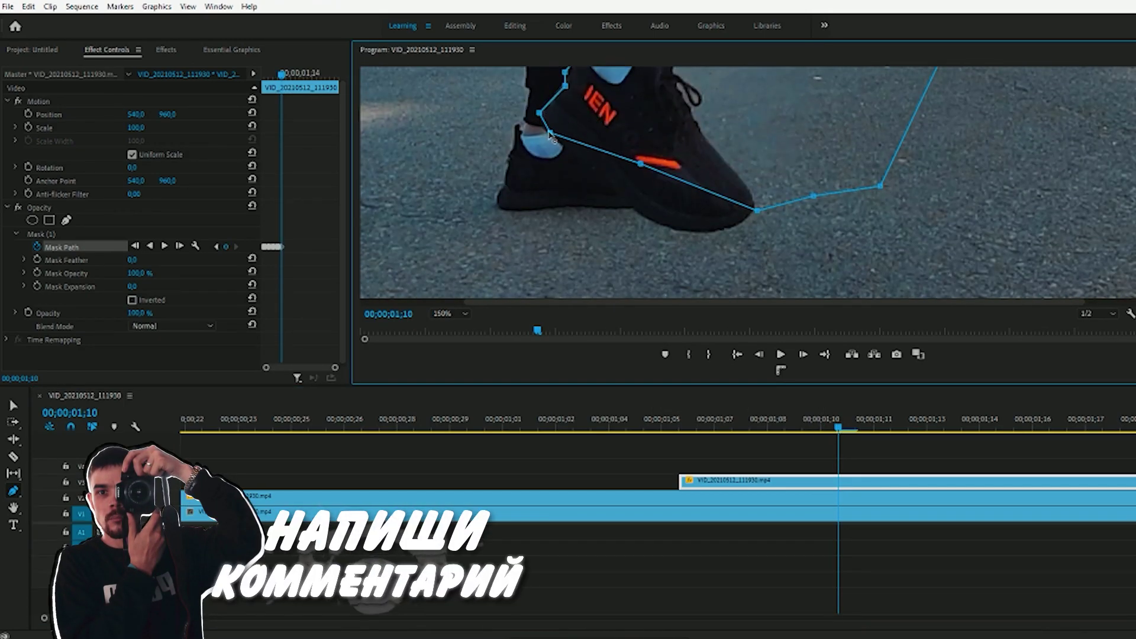
left_click_drag(613, 186, 684, 258)
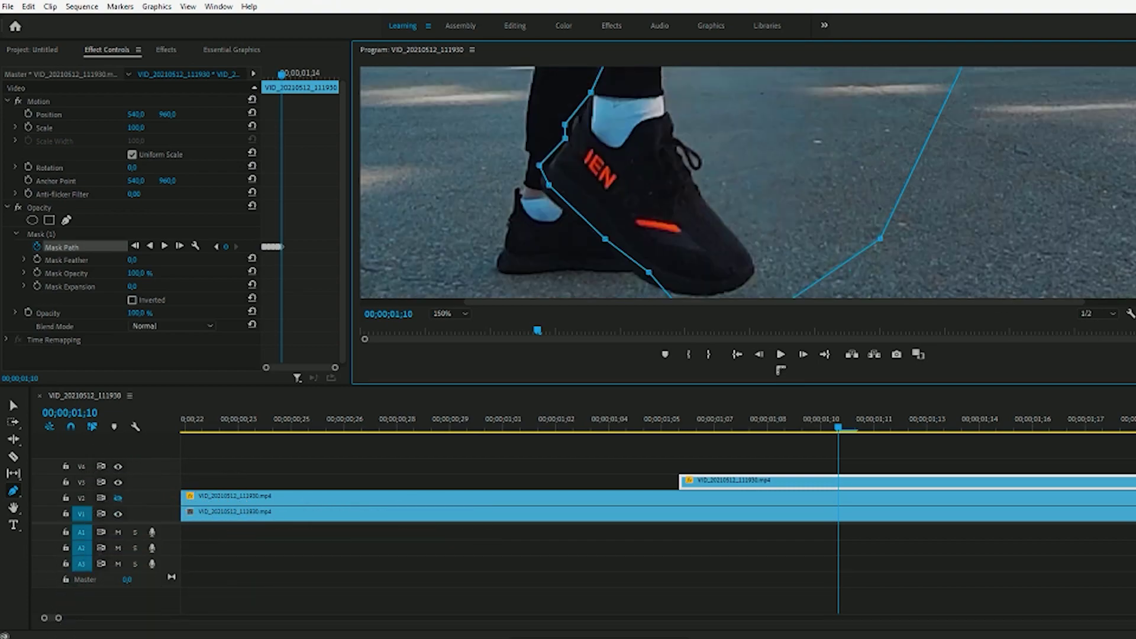
scroll(598, 195, "up", 5)
left_click_drag(605, 170, 586, 178)
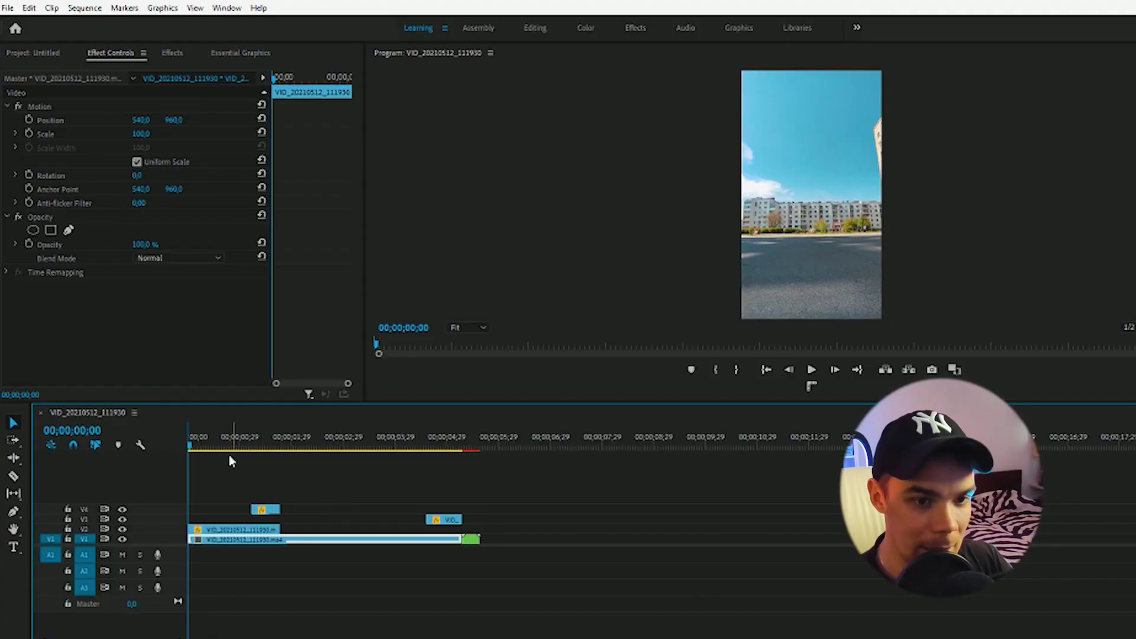
- Mark the clip as the export range, extend the Out point to its end, and preview
key("x")
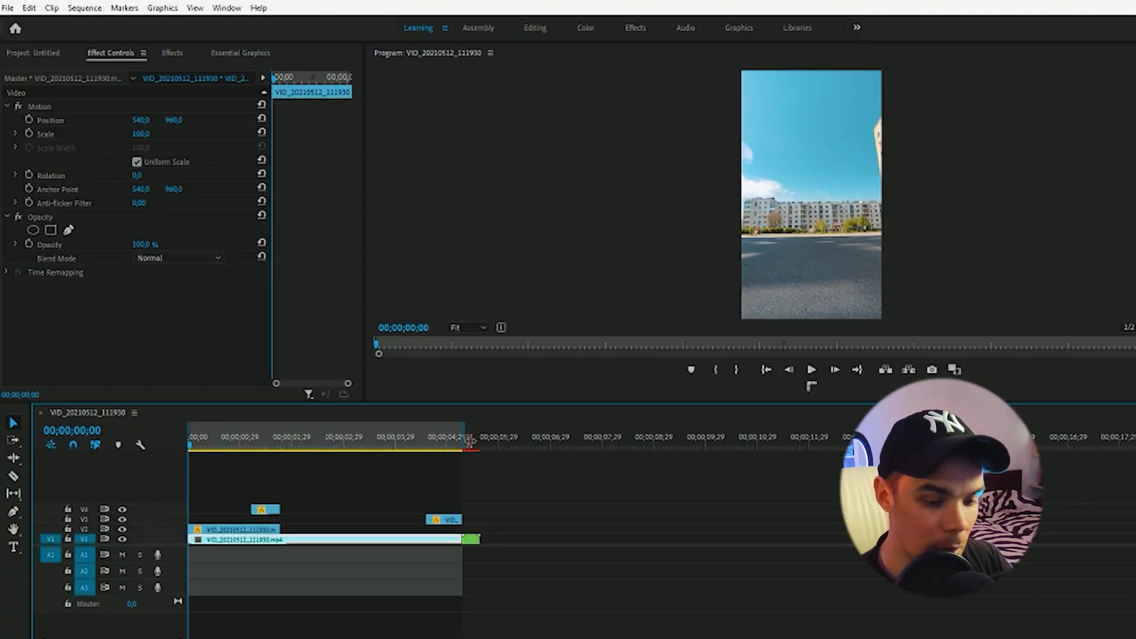
left_click_drag(463, 448, 495, 460)
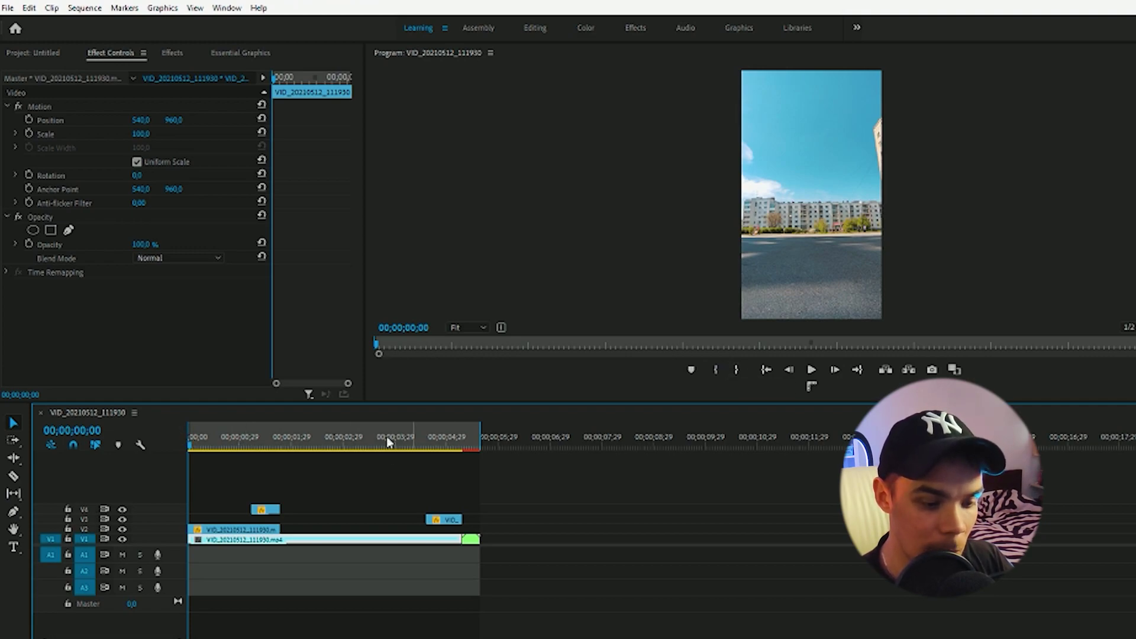
left_click_drag(486, 438, 485, 436)
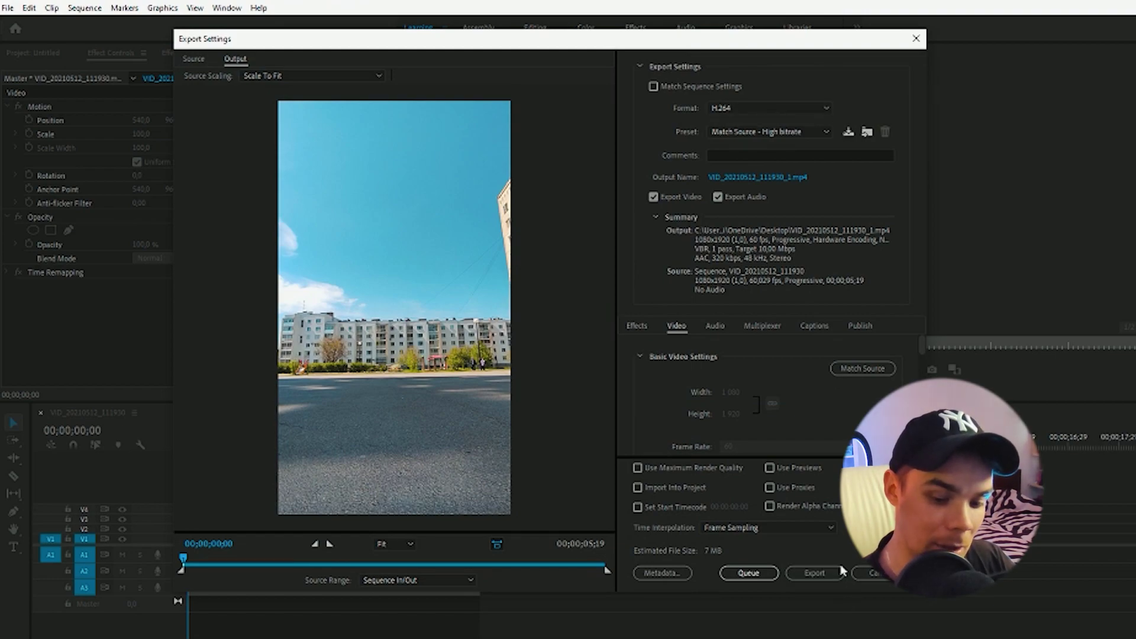
- Start encoding VID_20210512_111930_1.mp4 as H.264 with Match Source - High bitrate
left_click(813, 573)
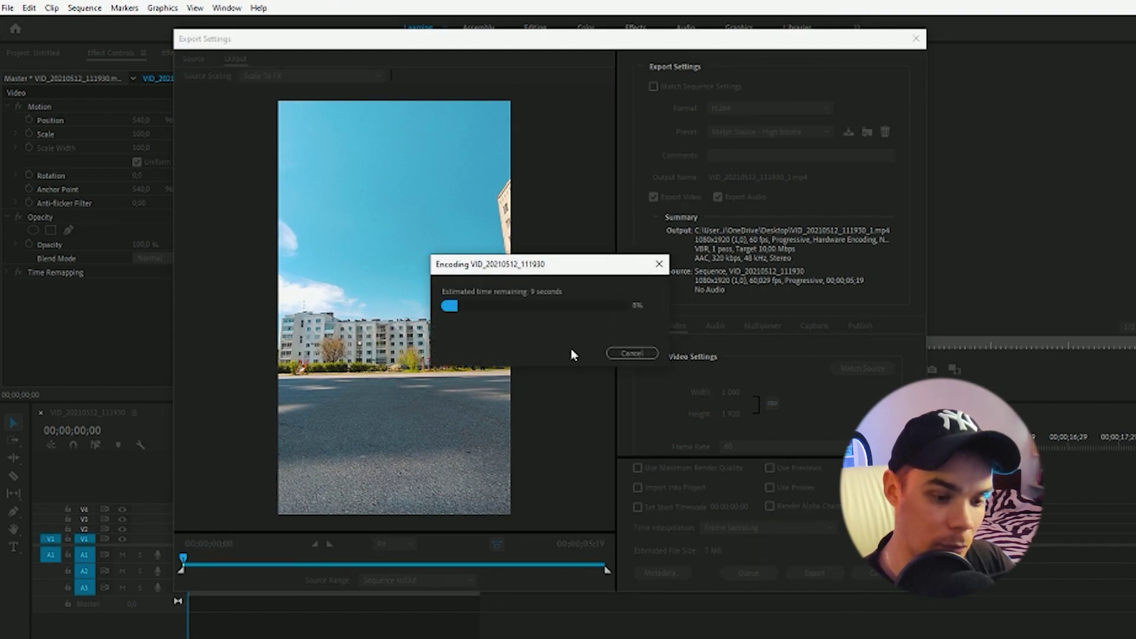